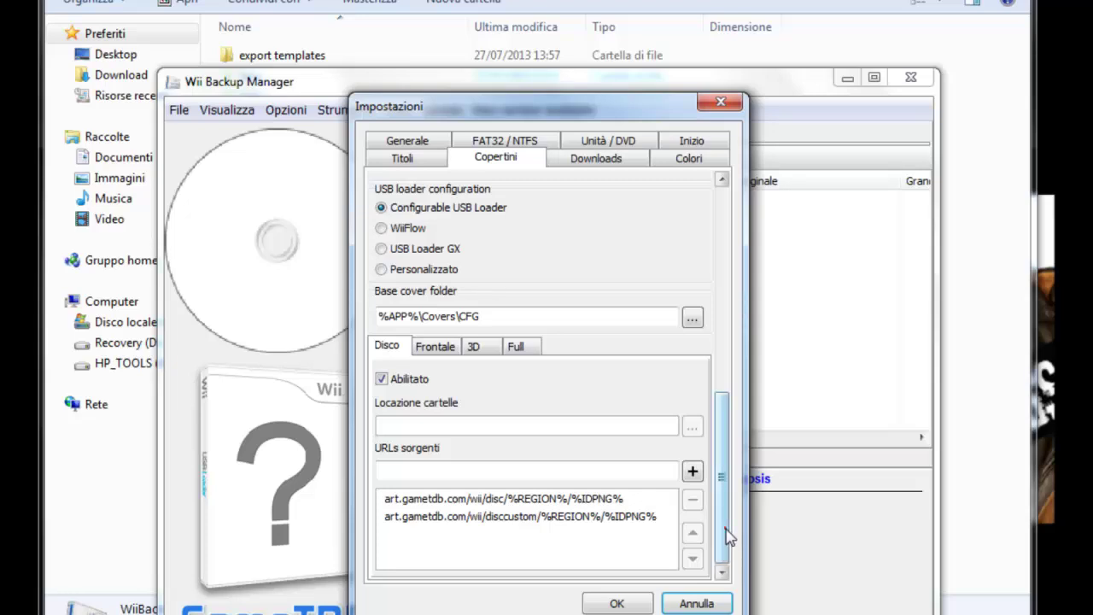
# Enable the GameTDB titles.txt option with Italiano as the title language, and download the titles database
pyautogui.moveTo(725, 537); pyautogui.dragTo(739, 310)
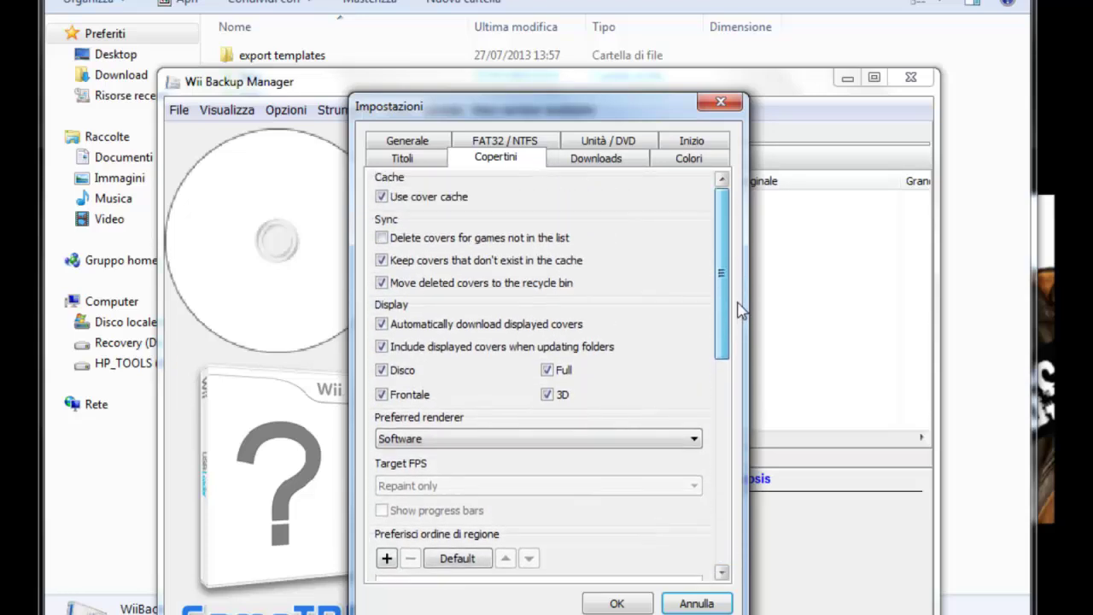
pyautogui.click(421, 161)
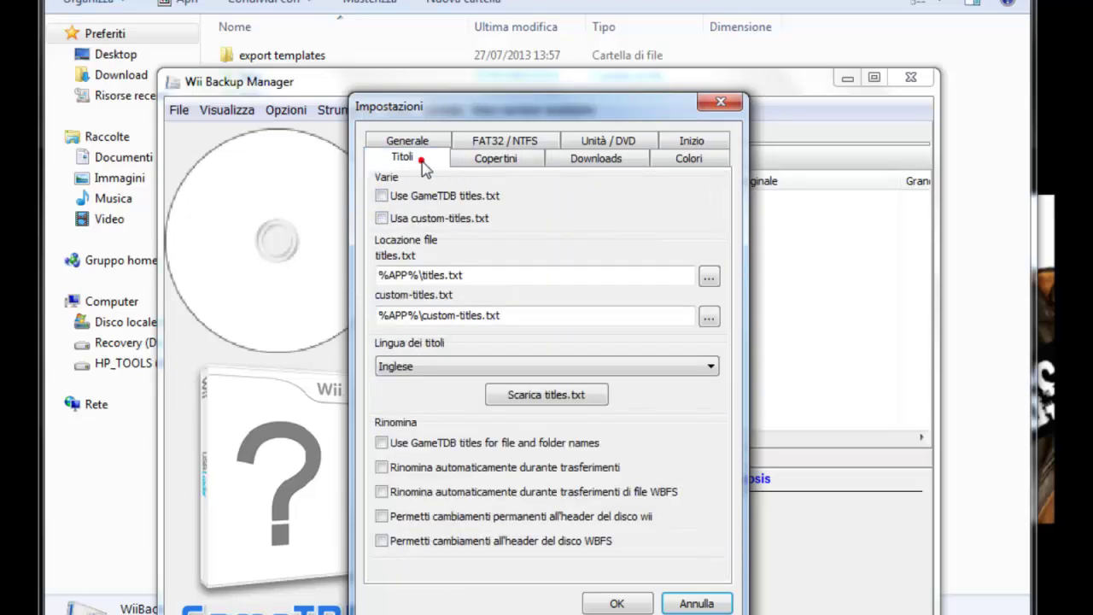
pyautogui.click(381, 196)
pyautogui.click(440, 367)
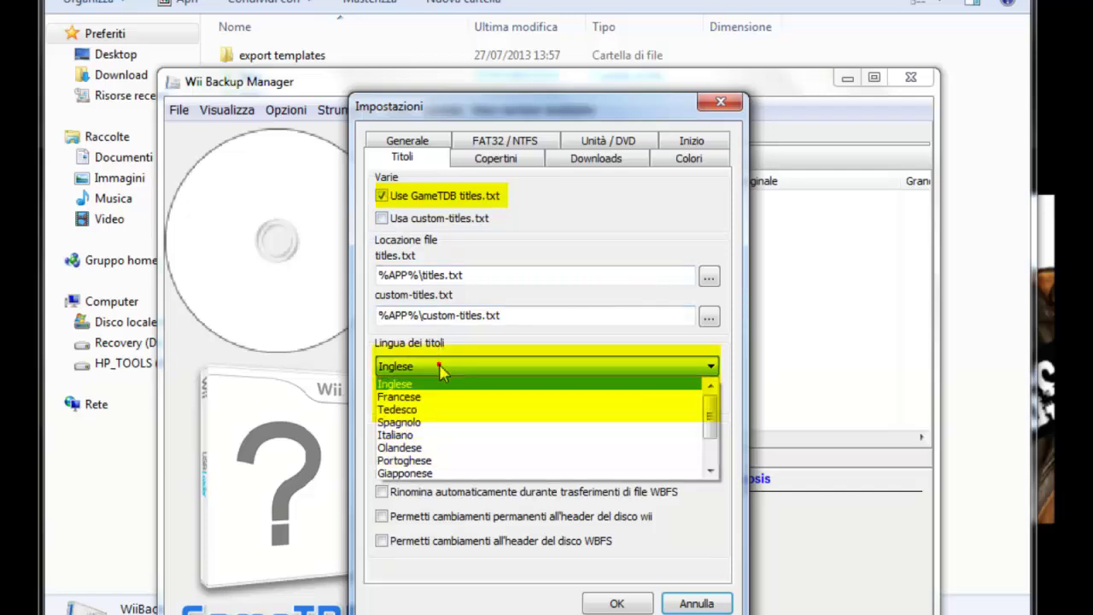
pyautogui.click(425, 436)
pyautogui.click(551, 397)
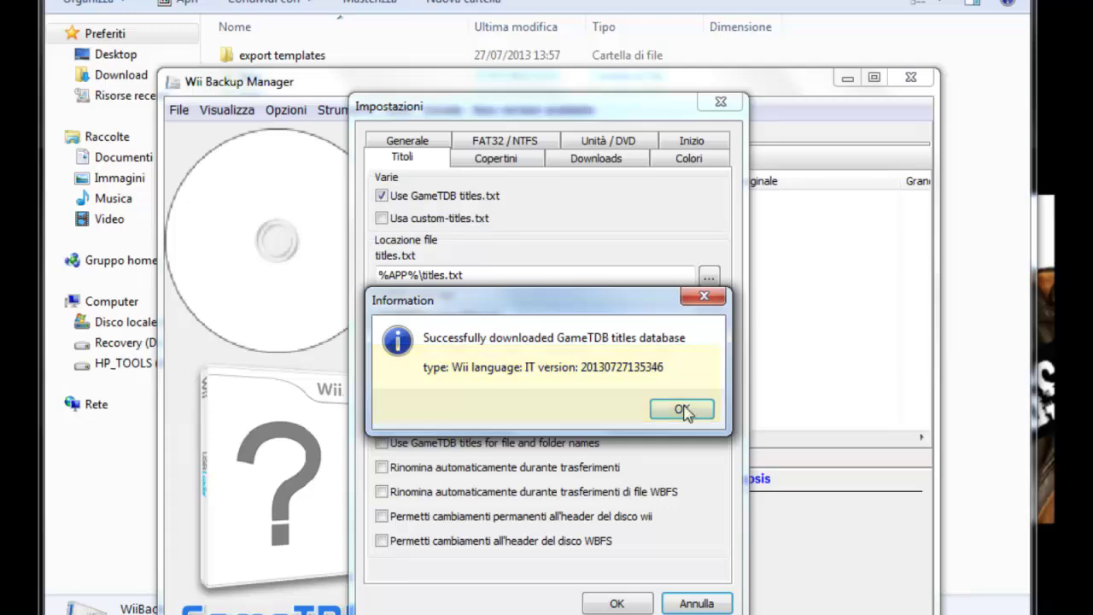
pyautogui.click(687, 407)
# Turn on GameTDB titles for file and folder names plus automatic renaming during transfers, and save the settings
pyautogui.click(405, 444)
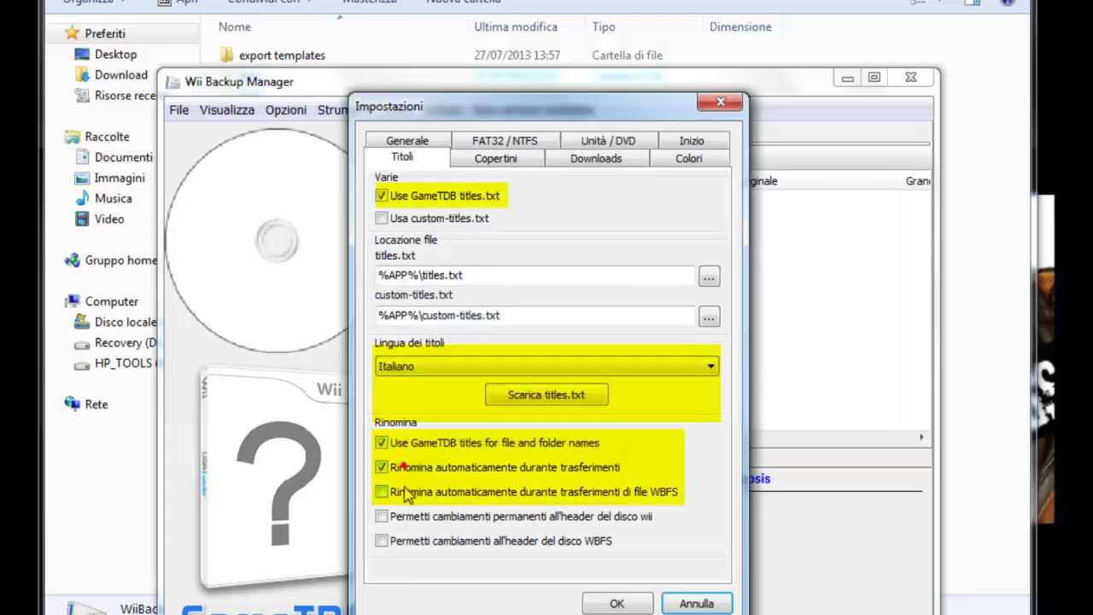
pyautogui.click(618, 603)
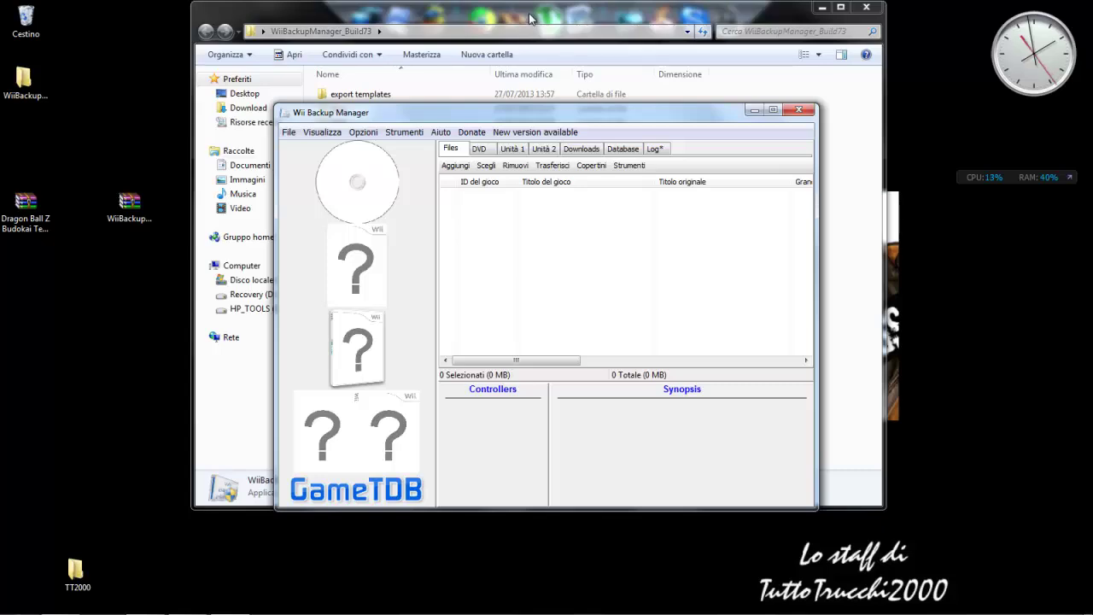
# Minimize the WiiBackupManager_Build73 folder window and decline the virus scan of the connected removable drive
pyautogui.moveTo(529, 19); pyautogui.dragTo(511, 109)
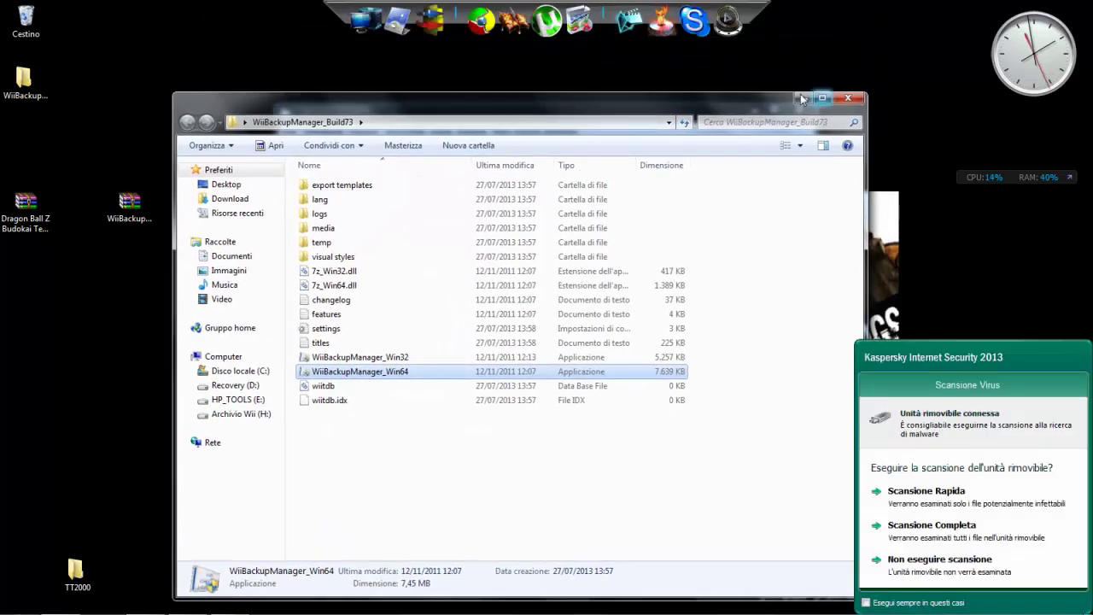
pyautogui.click(803, 98)
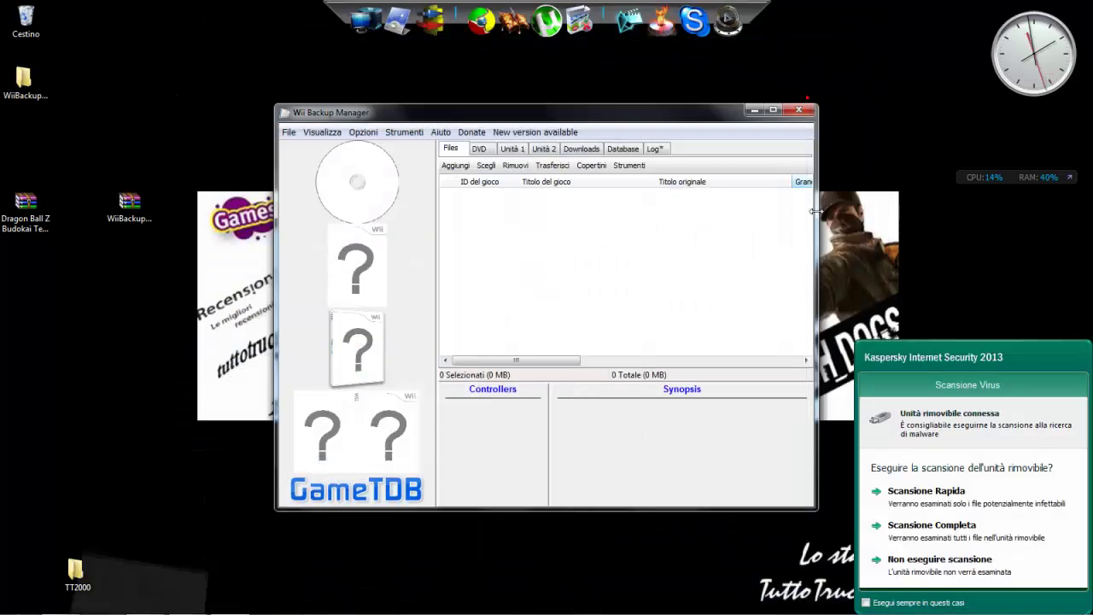
pyautogui.click(919, 565)
pyautogui.click(373, 32)
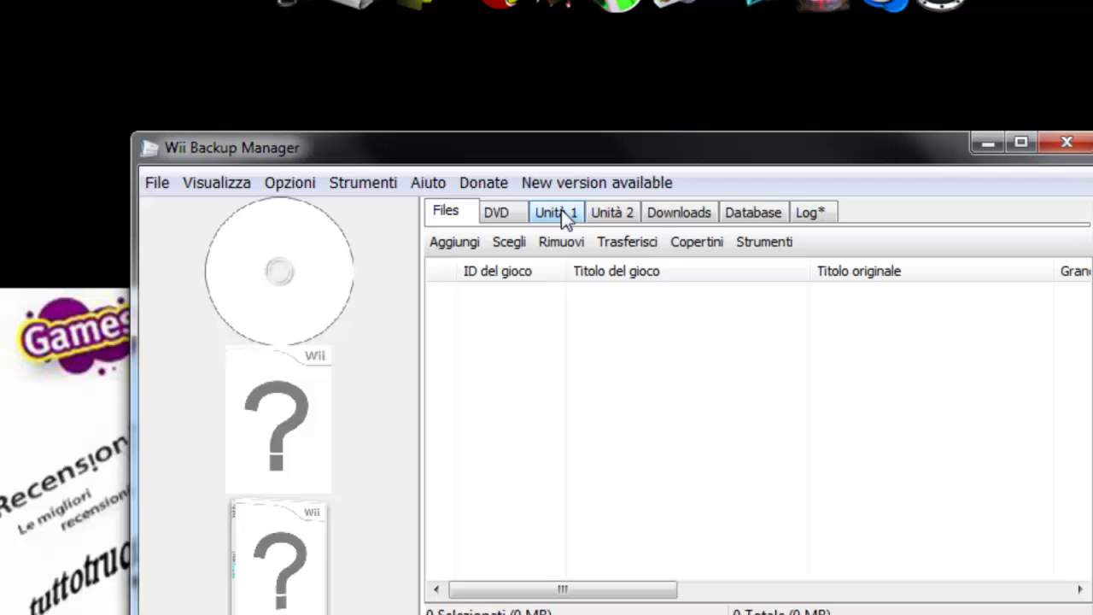
pyautogui.click(380, 184)
pyautogui.click(377, 214)
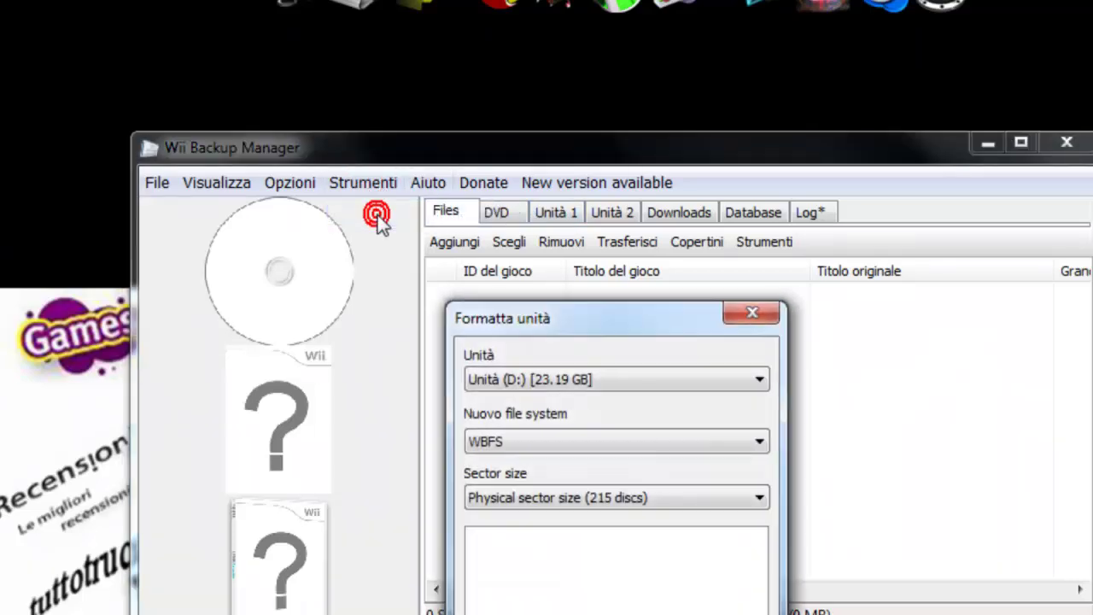
pyautogui.click(529, 379)
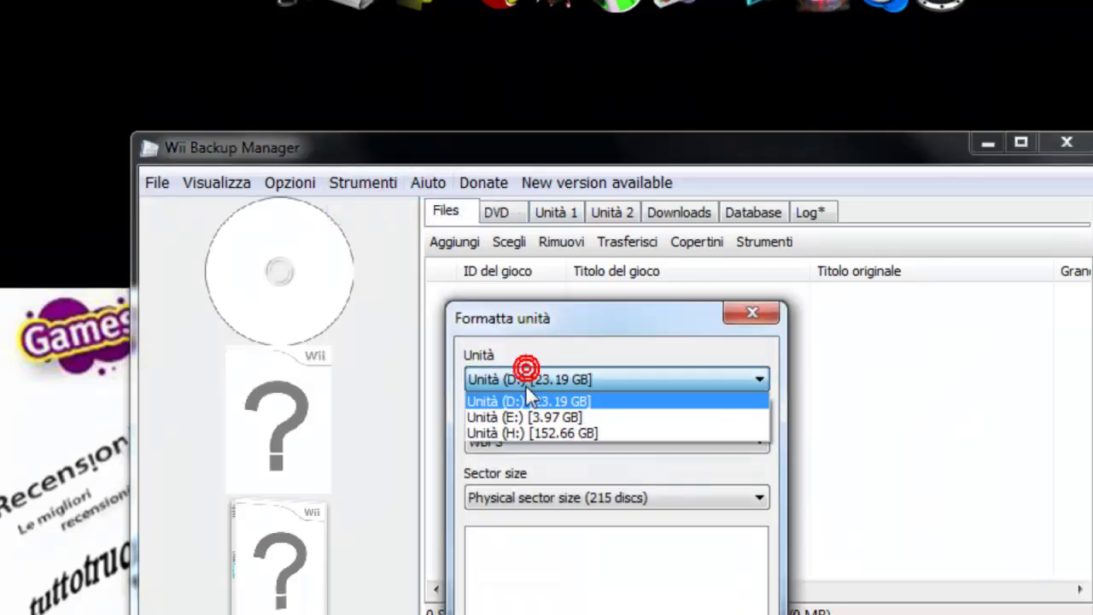
pyautogui.click(529, 429)
pyautogui.click(529, 436)
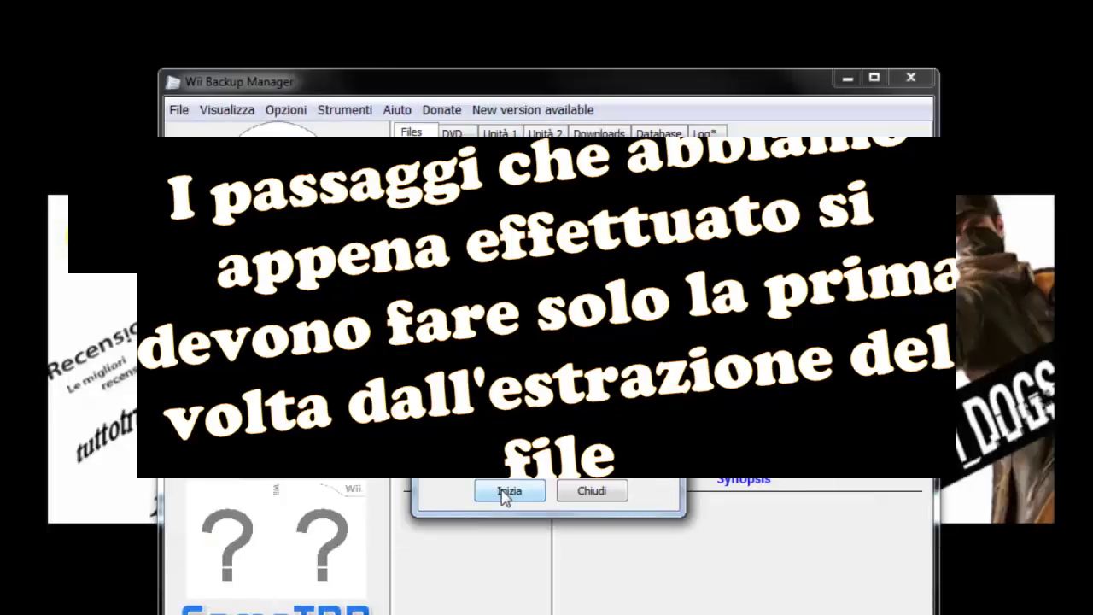
pyautogui.click(592, 492)
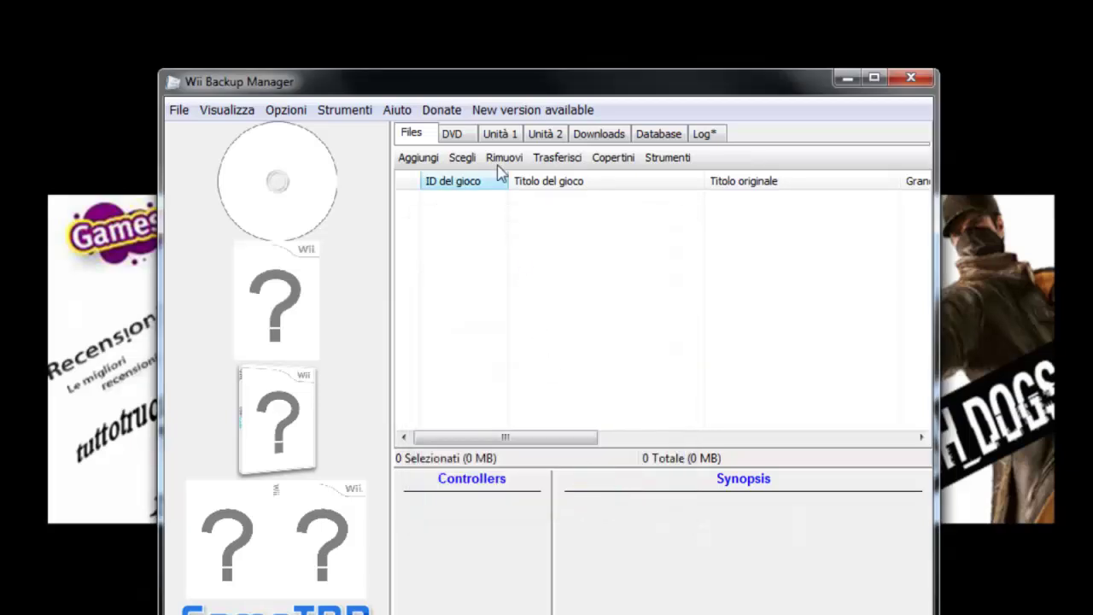
# Load Unità (H:) as drive 1 and enlarge the program window to show more of its game list
pyautogui.click(504, 135)
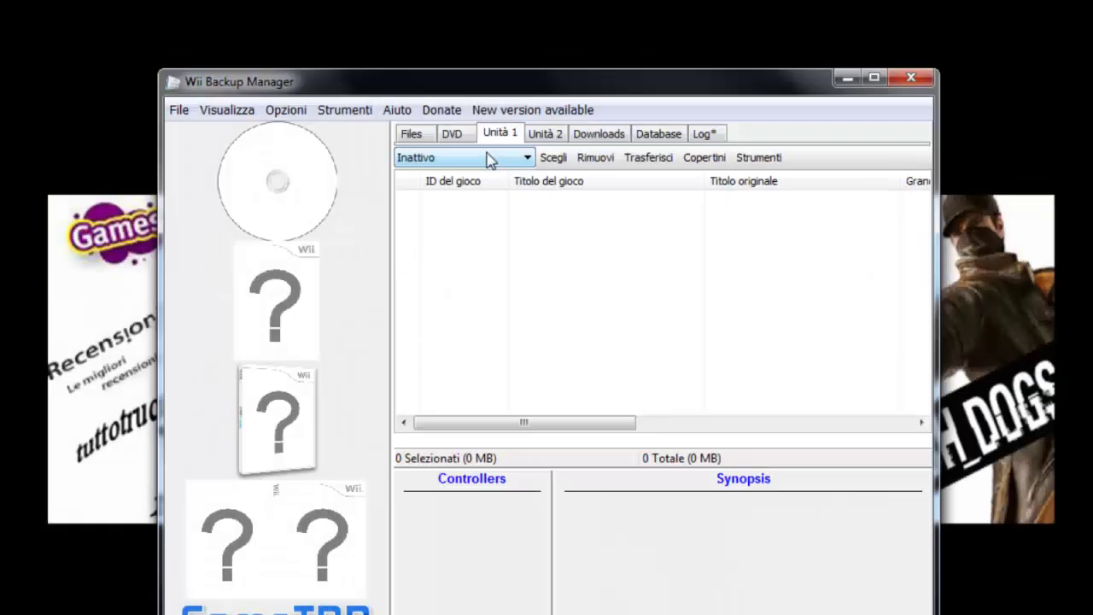
pyautogui.click(487, 158)
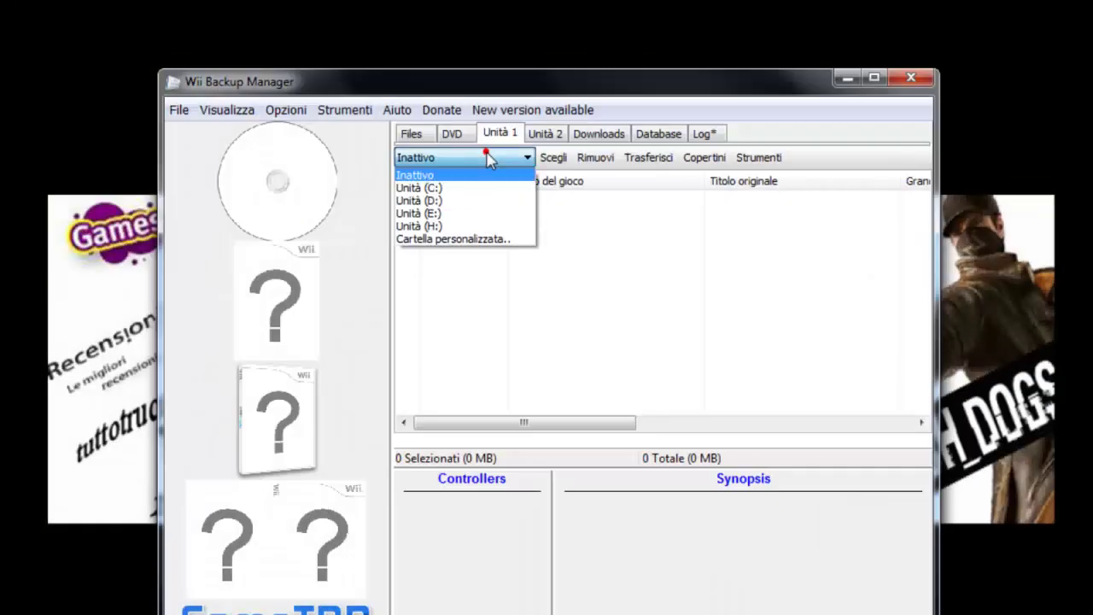
pyautogui.click(449, 226)
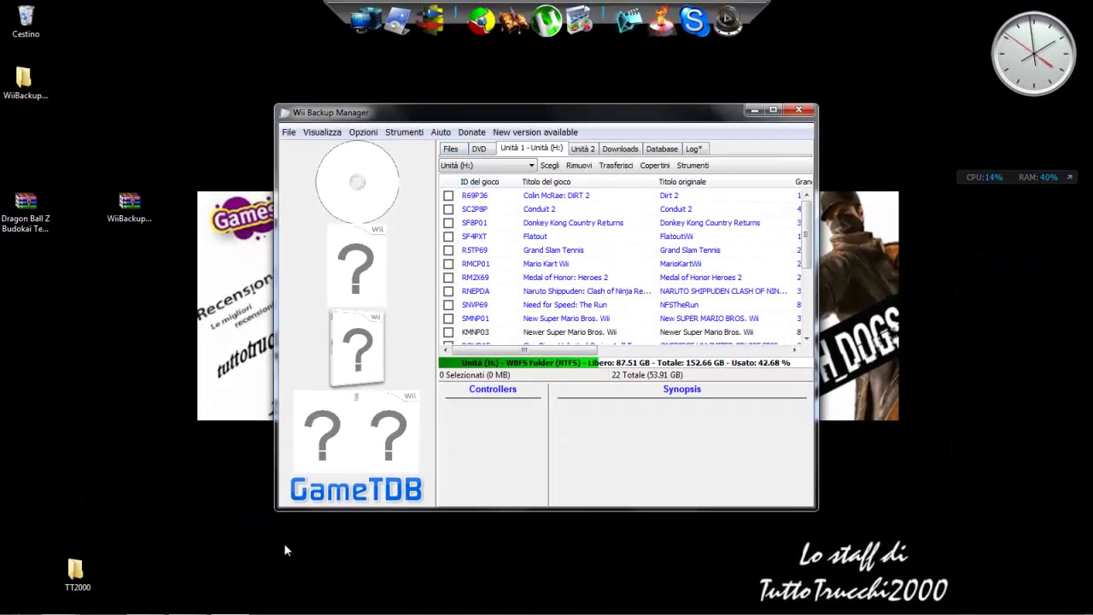
pyautogui.moveTo(278, 511); pyautogui.dragTo(106, 565)
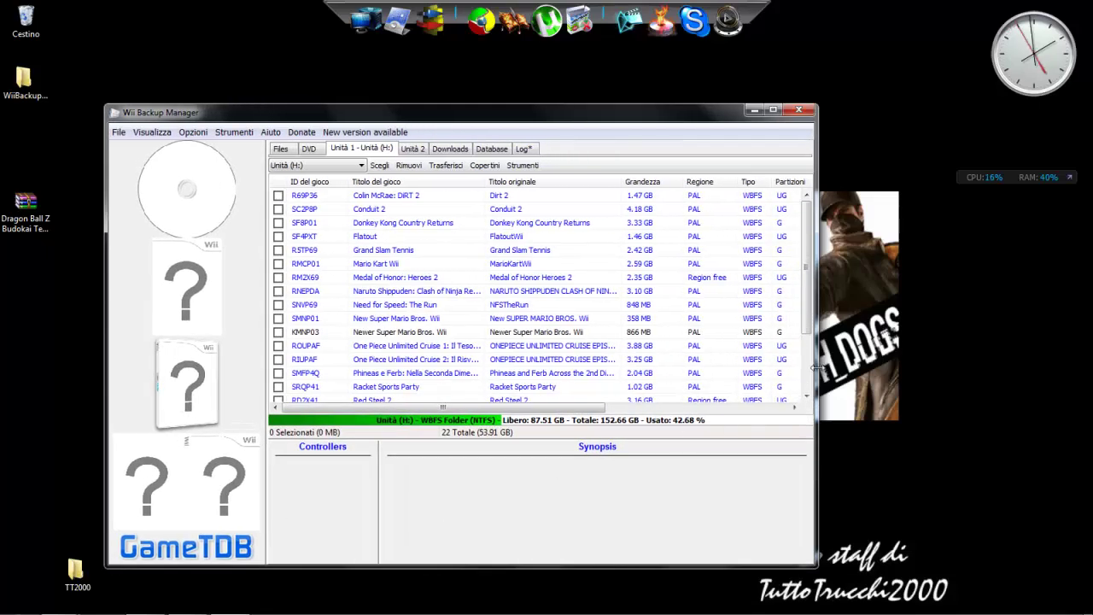
pyautogui.moveTo(815, 367); pyautogui.dragTo(899, 368)
# Open the file picker for adding individual game files to the Files list
pyautogui.click(289, 149)
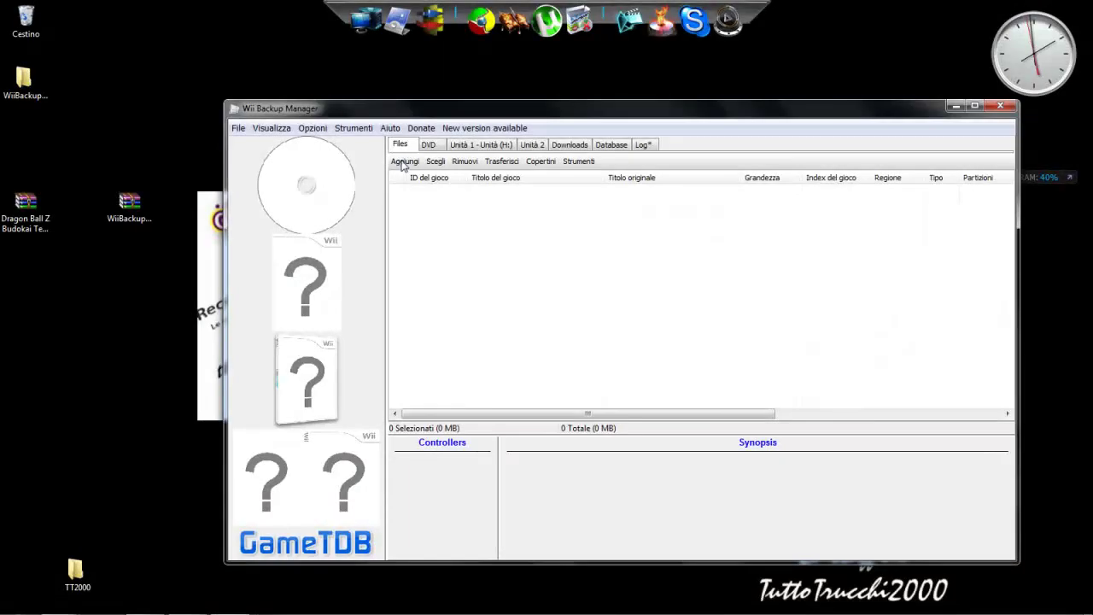
pyautogui.click(404, 162)
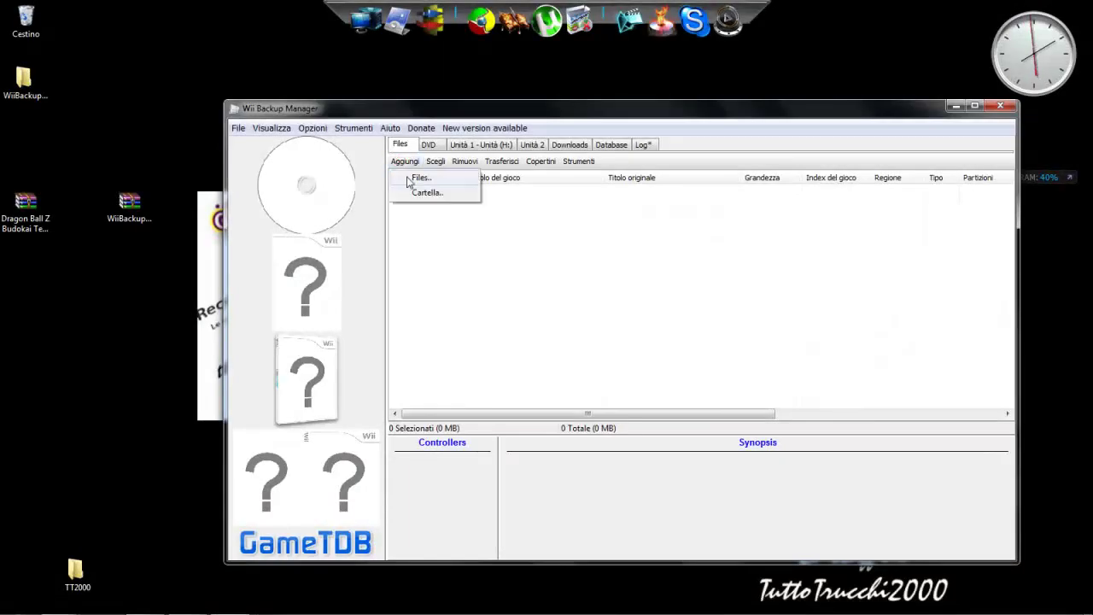
pyautogui.click(426, 179)
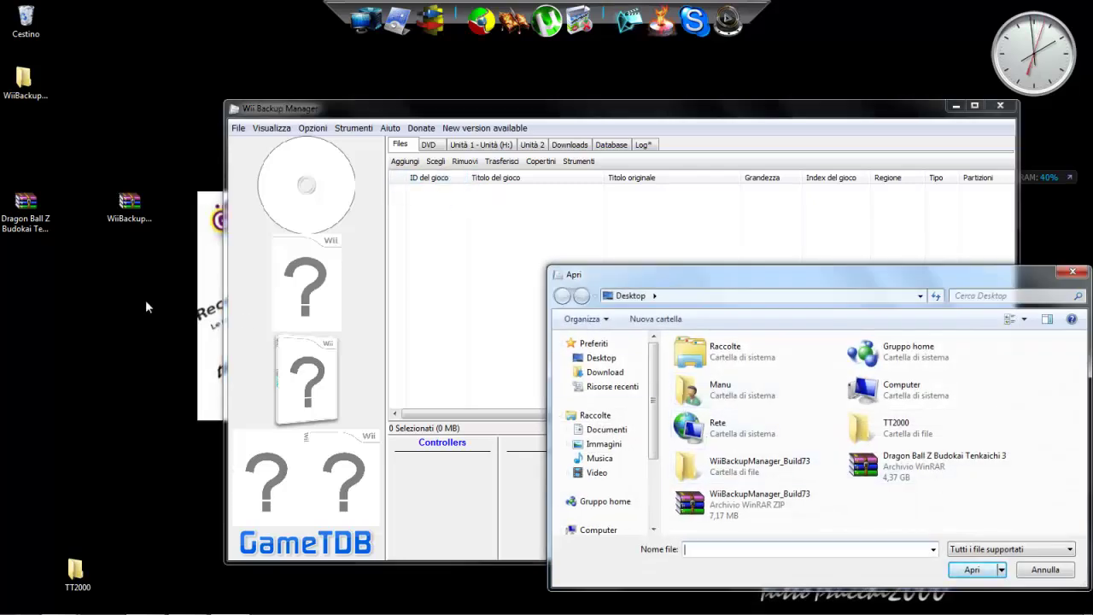
# Check the file type of Dragon Ball Z Budokai Tenkaichi 3 in its desktop file properties, and close them
pyautogui.click(26, 209)
pyautogui.rightClick(38, 206)
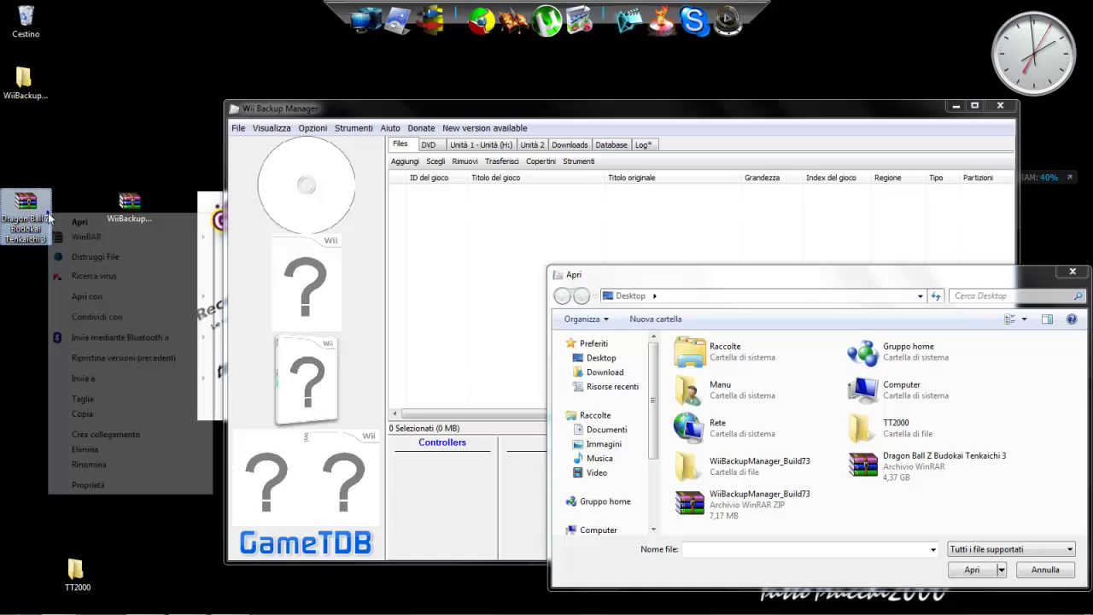
pyautogui.click(96, 491)
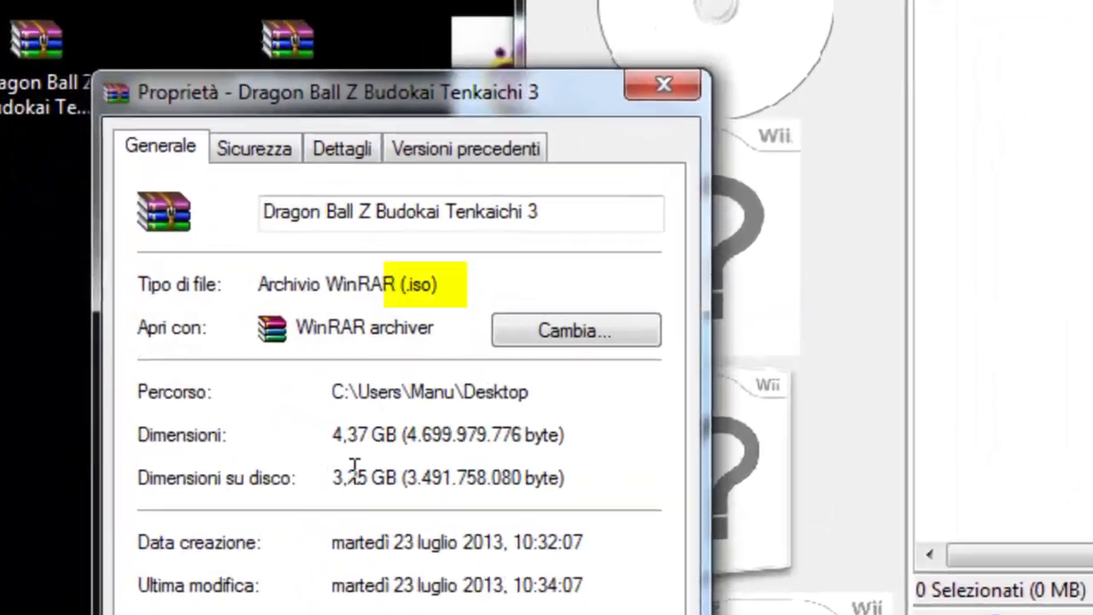
pyautogui.moveTo(386, 283); pyautogui.dragTo(452, 281)
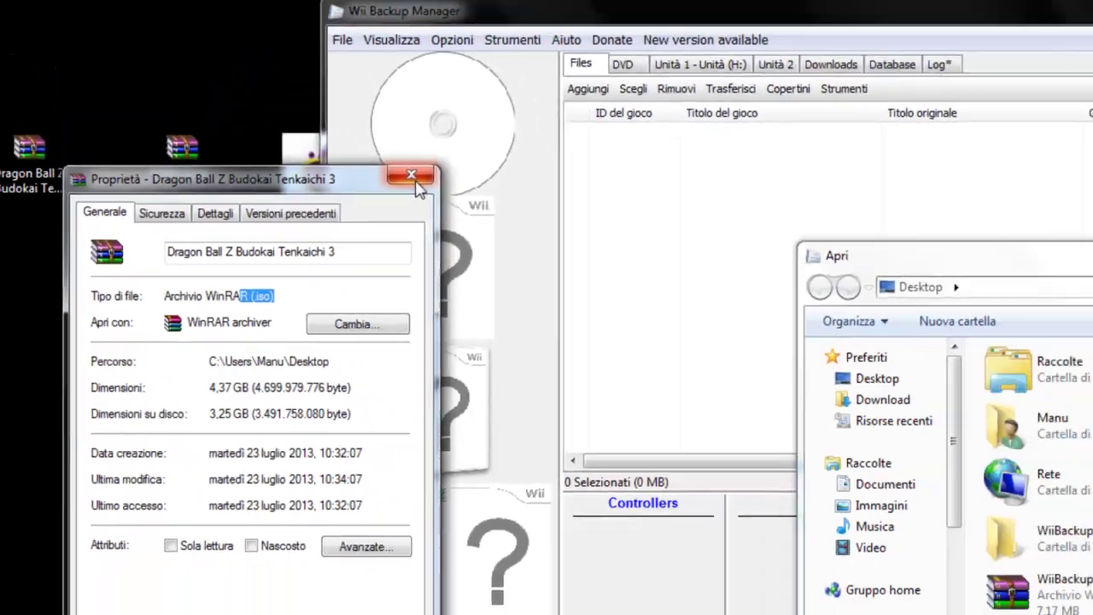
pyautogui.click(416, 182)
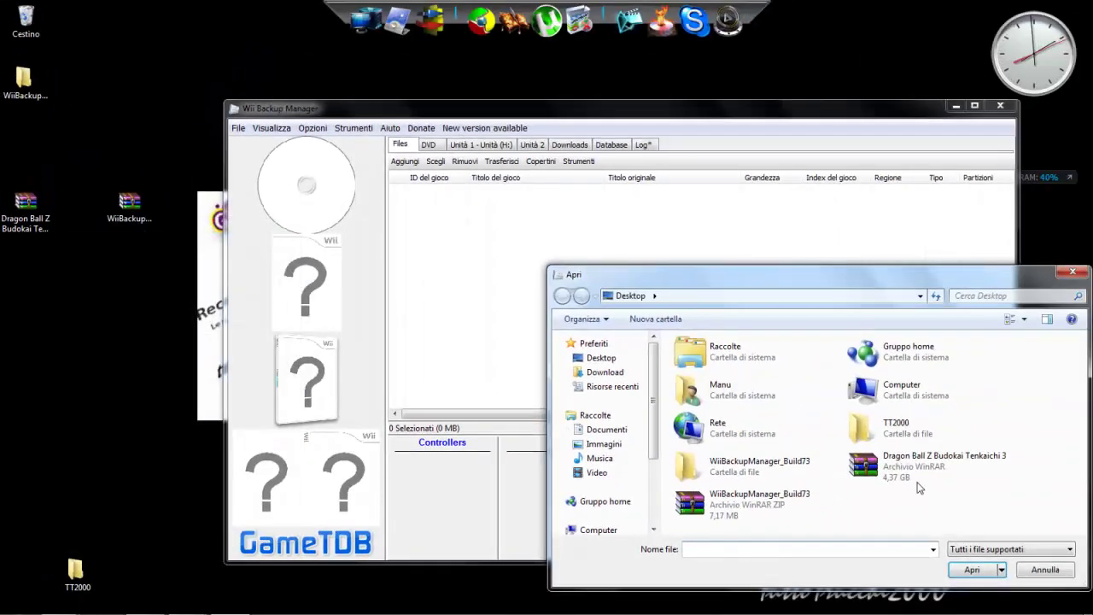
# Add Dragon Ball Z Budokai Tenkaichi 3 from the desktop to the Files list and transfer it to Unità 1
pyautogui.click(928, 466)
pyautogui.click(967, 570)
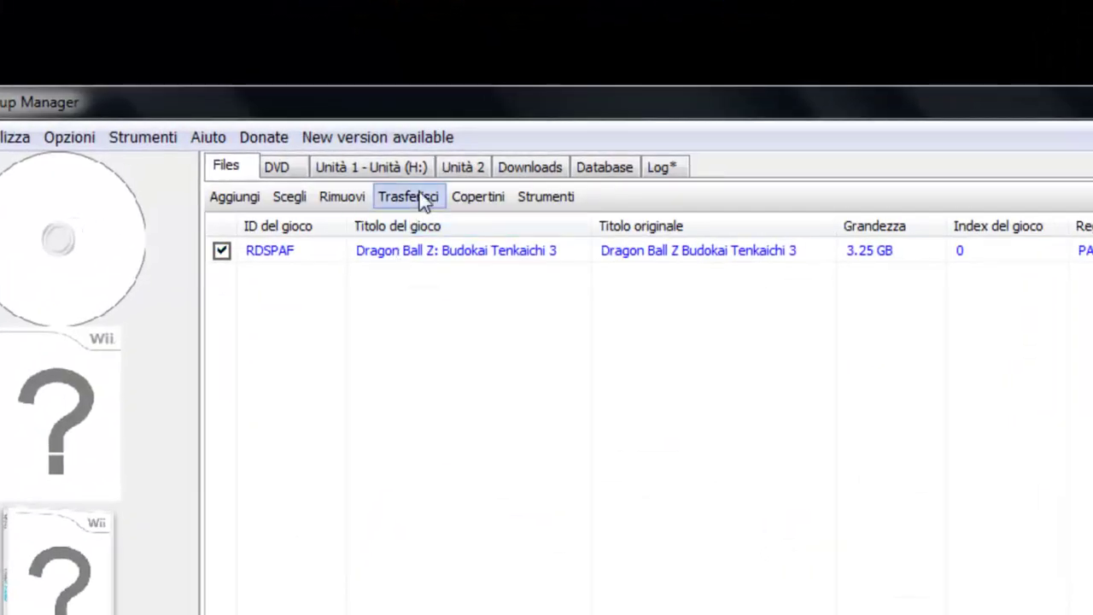
pyautogui.click(420, 196)
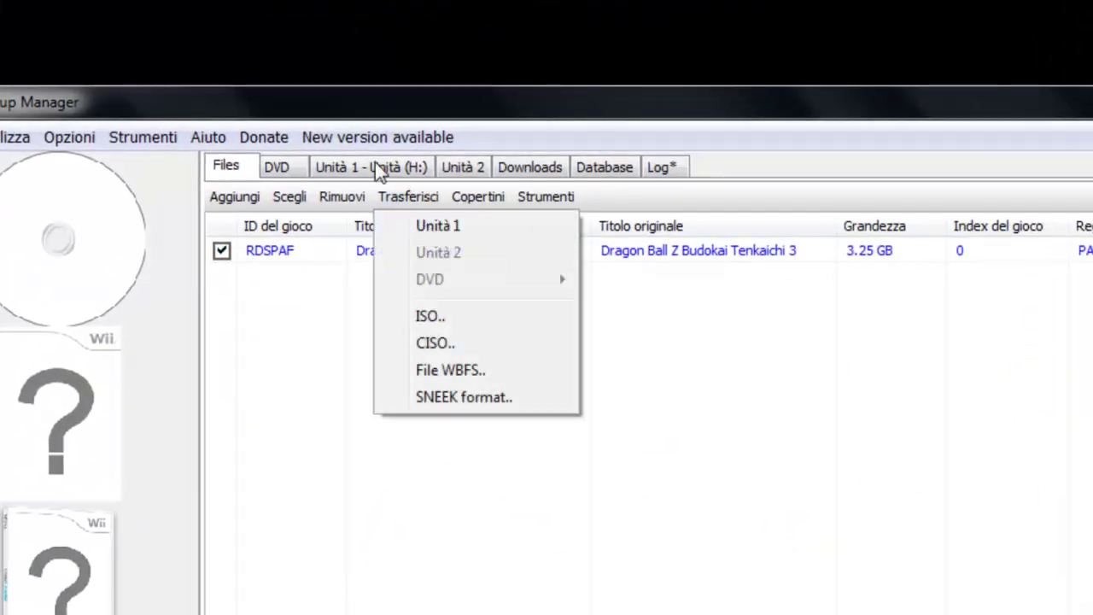
pyautogui.click(444, 225)
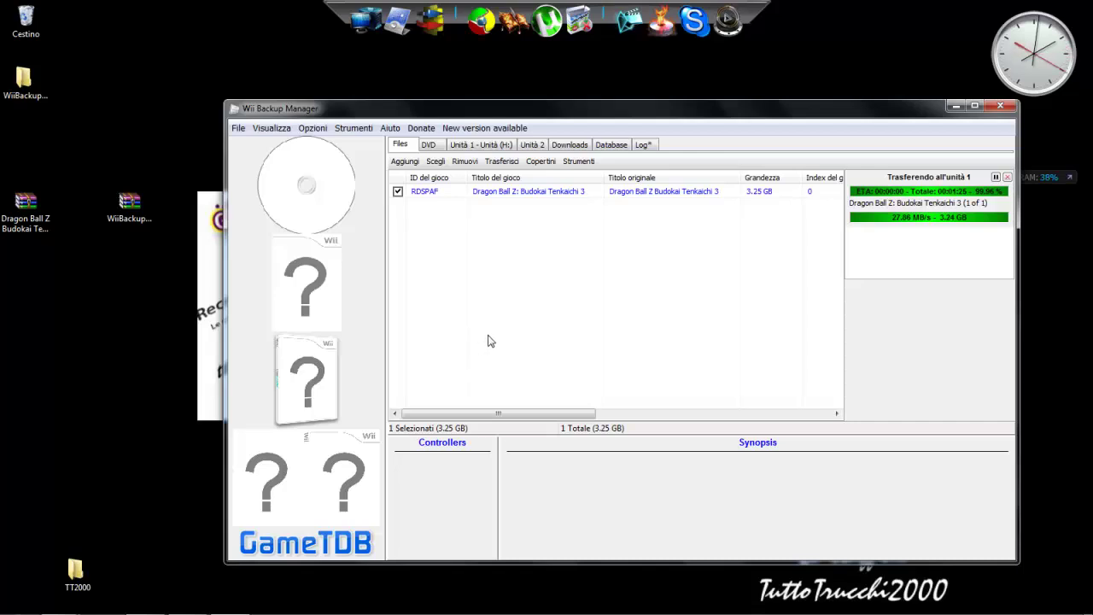
# Select Dragon Ball Z: Budokai Tenkaichi 3 in the Unità (H:) game list, and sync and download the missing covers
pyautogui.click(475, 147)
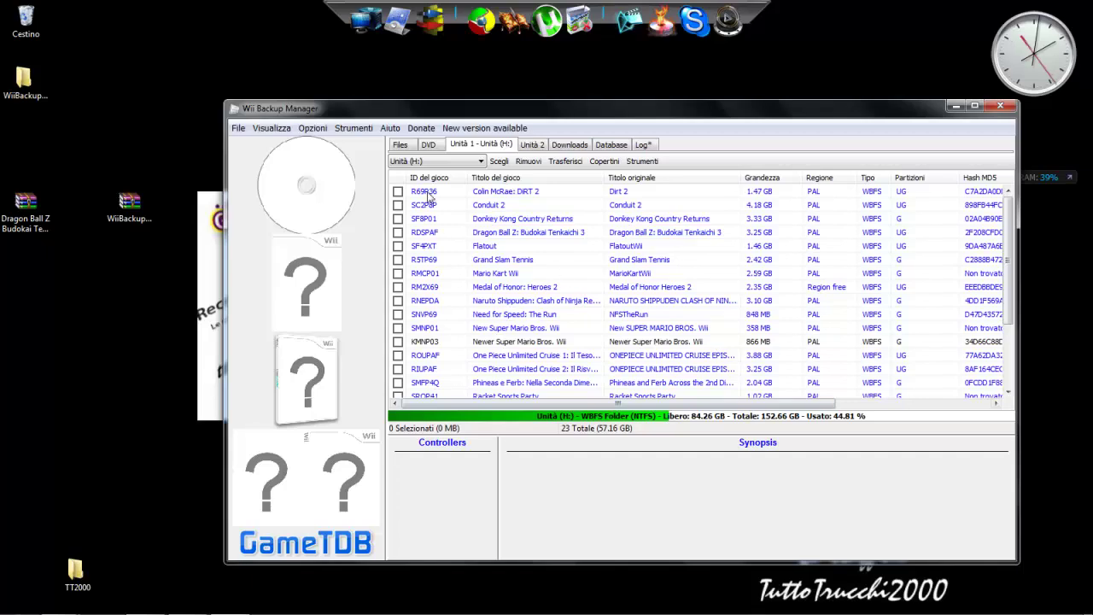
pyautogui.click(505, 237)
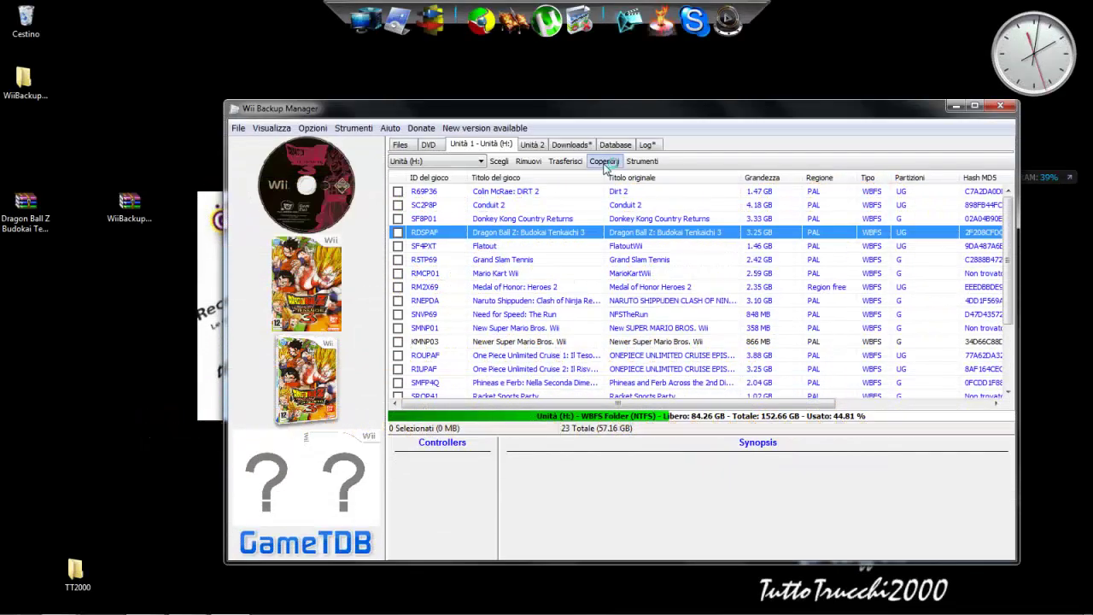
pyautogui.click(603, 162)
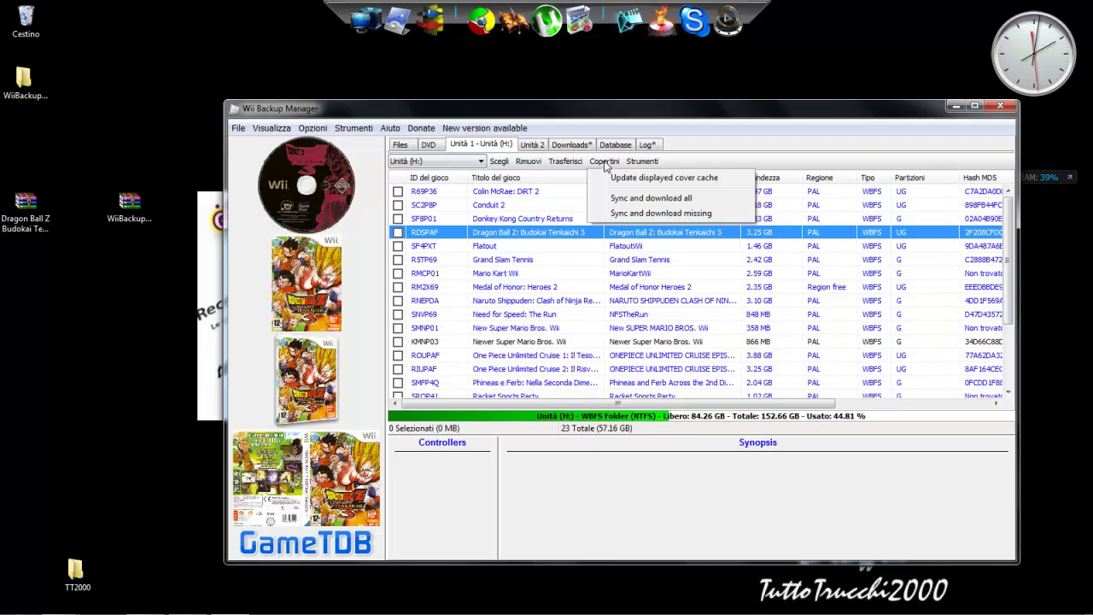
pyautogui.click(690, 145)
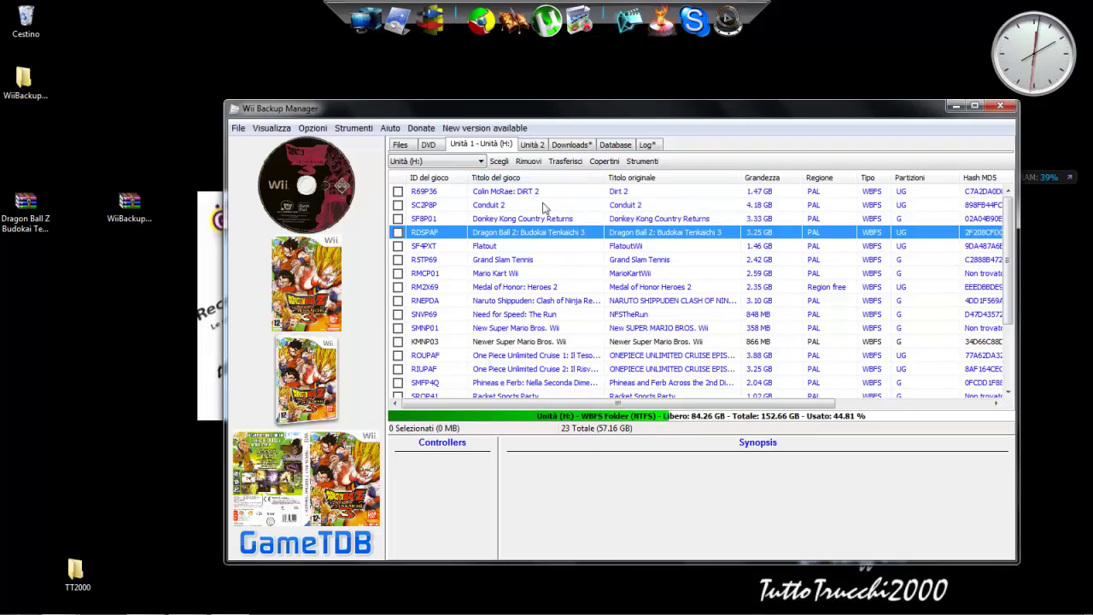
pyautogui.click(604, 162)
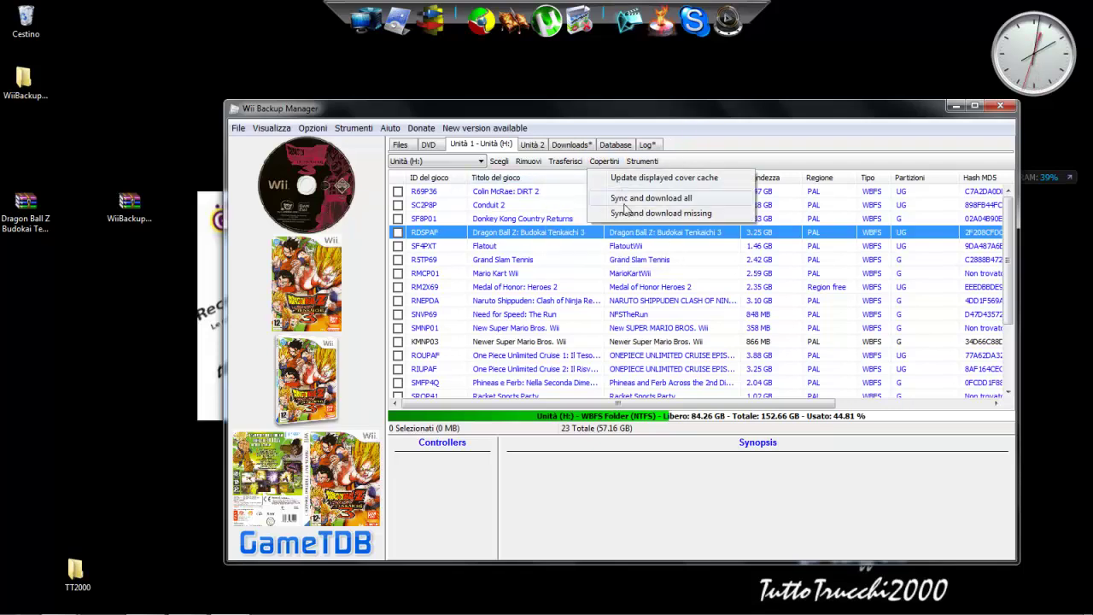
pyautogui.click(671, 214)
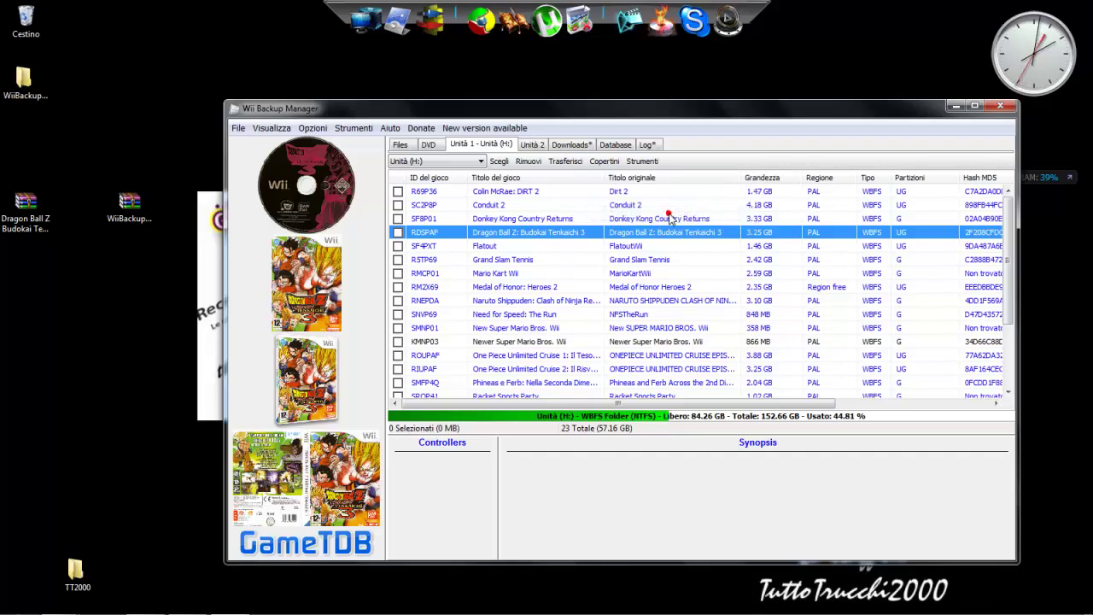
# Check the covers of Grand Slam Tennis and Colin McRae: DiRT 2 on Unità (H:)
pyautogui.click(542, 261)
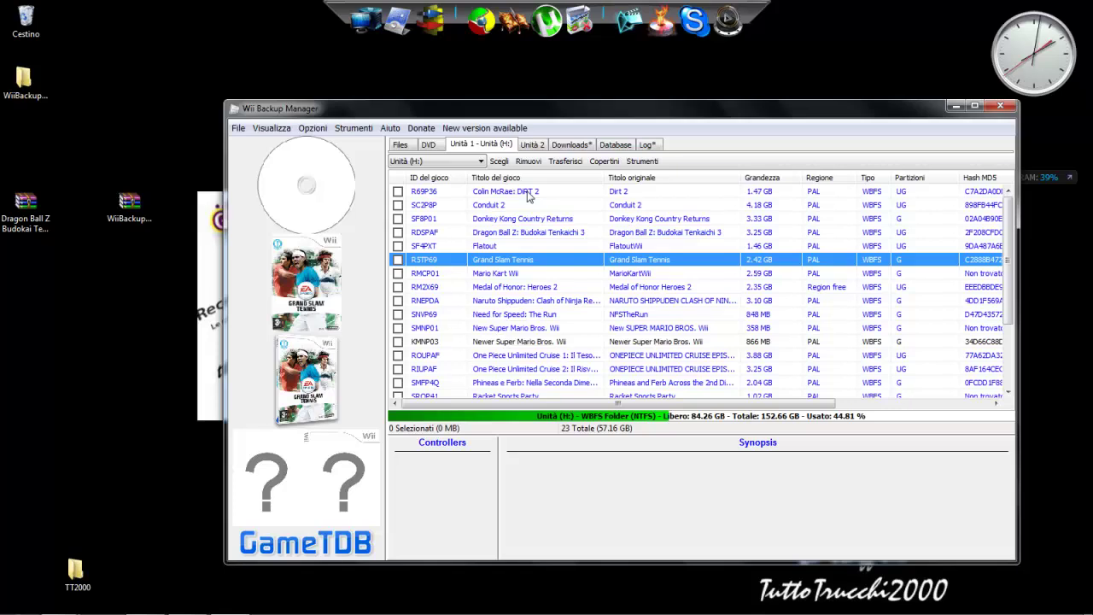
pyautogui.click(529, 193)
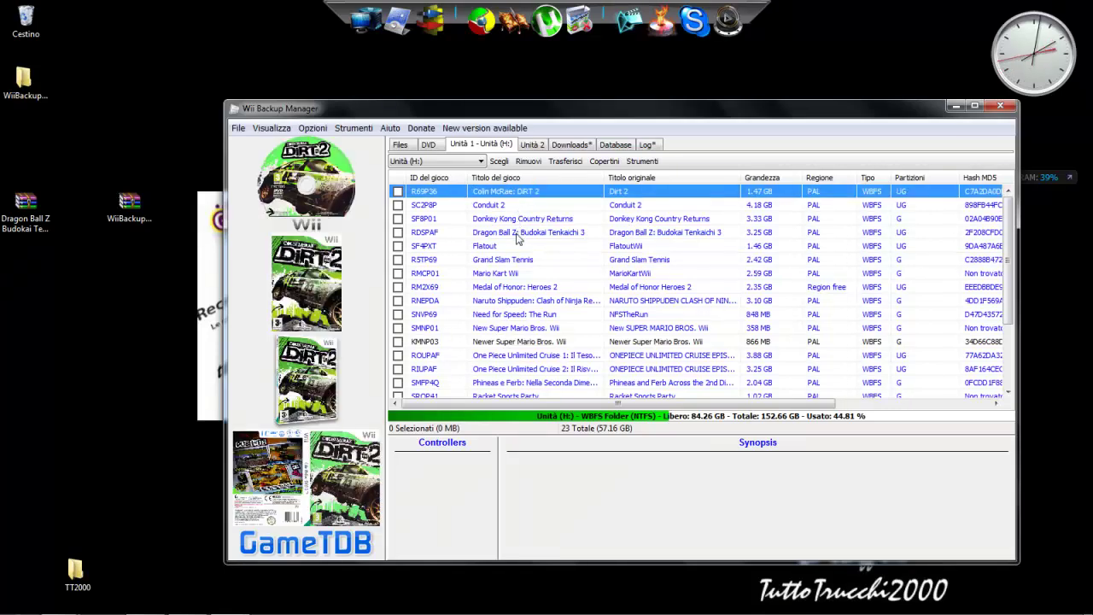
# Check the cover download progress and skip the virus scan of the connected removable drive
pyautogui.click(512, 263)
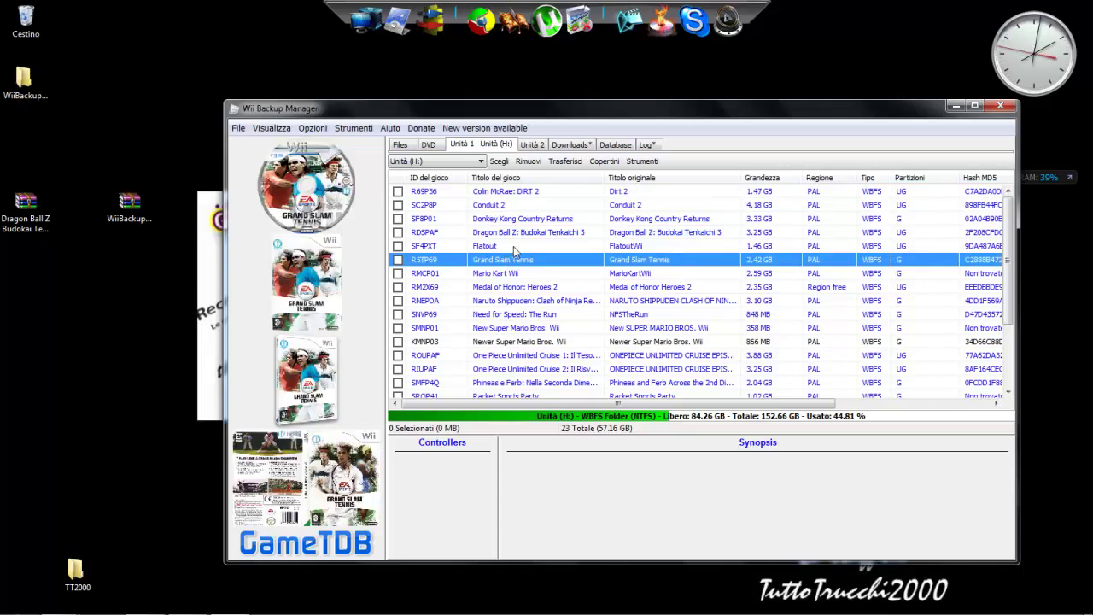
pyautogui.click(575, 144)
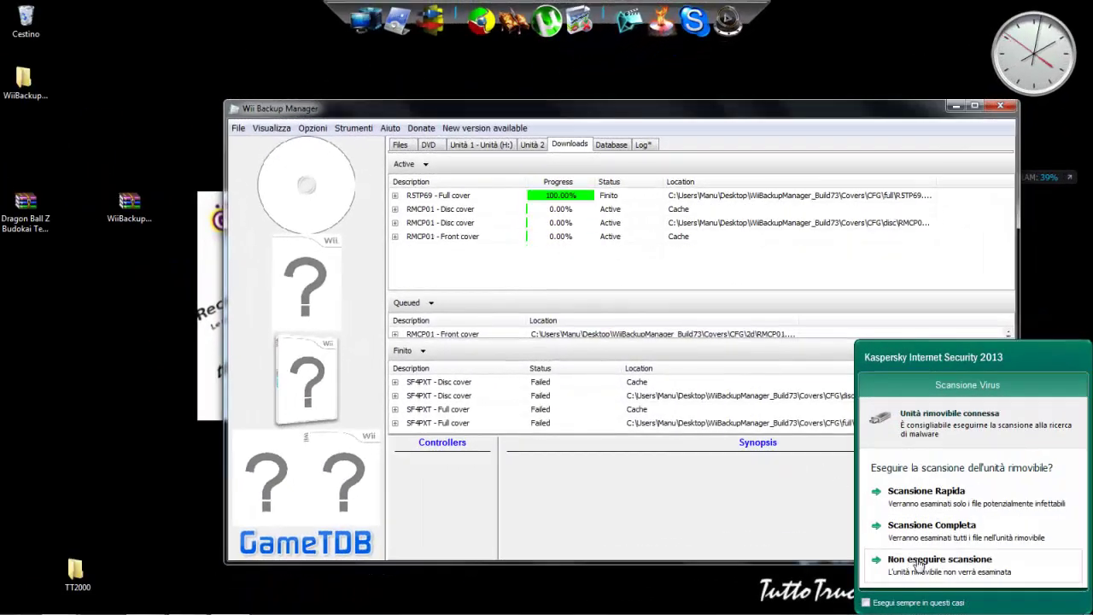
pyautogui.click(907, 559)
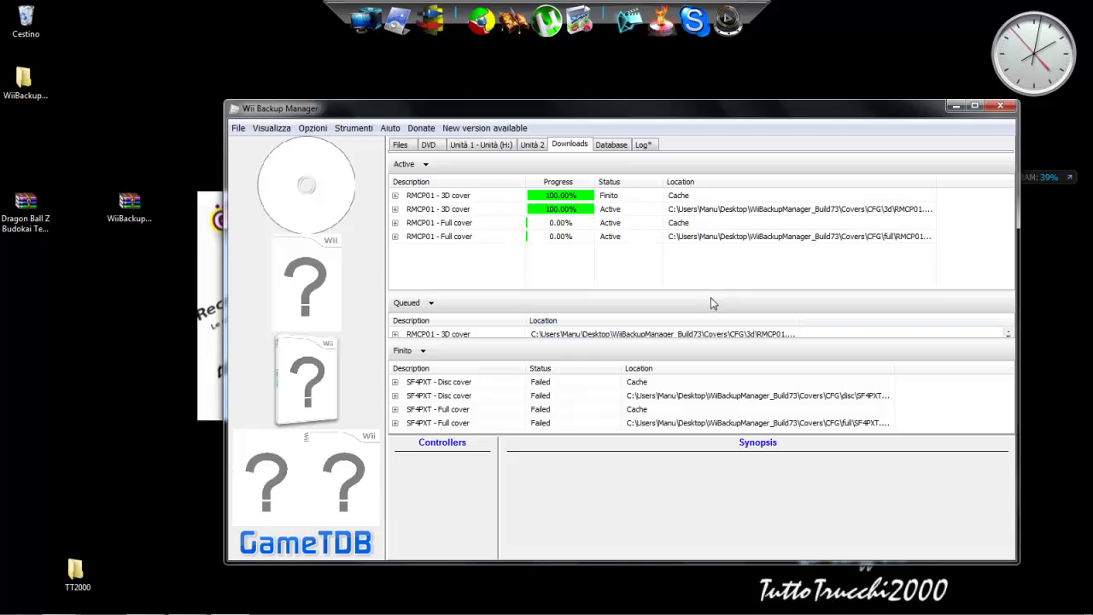
# Open the usb-loader\covers folder on SDHC (I:) and arrange its window beside Wii Backup Manager
pyautogui.click(359, 34)
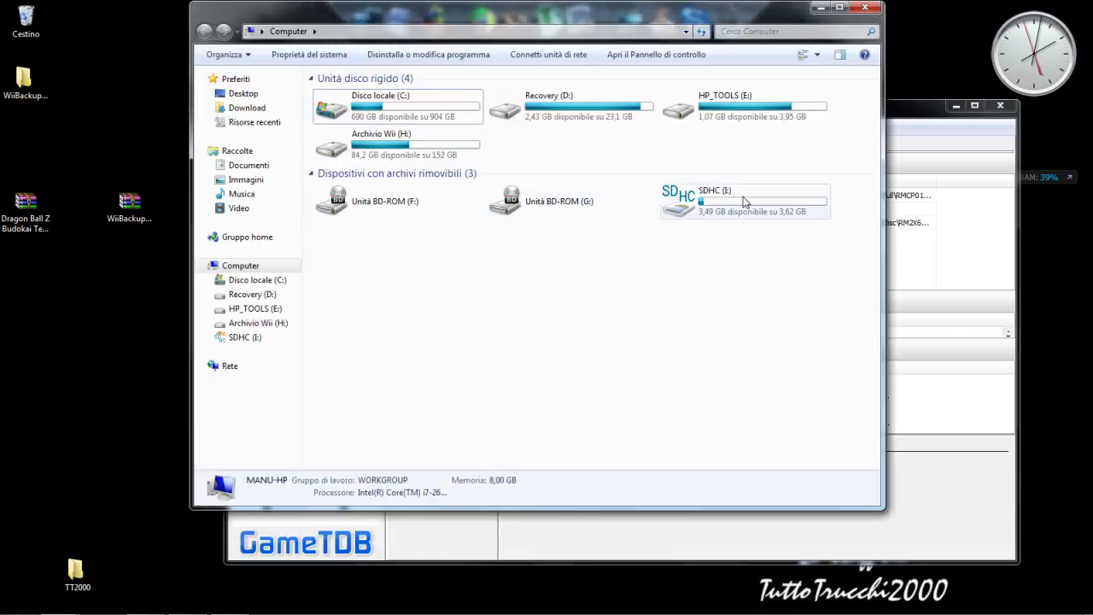
pyautogui.doubleClick(740, 206)
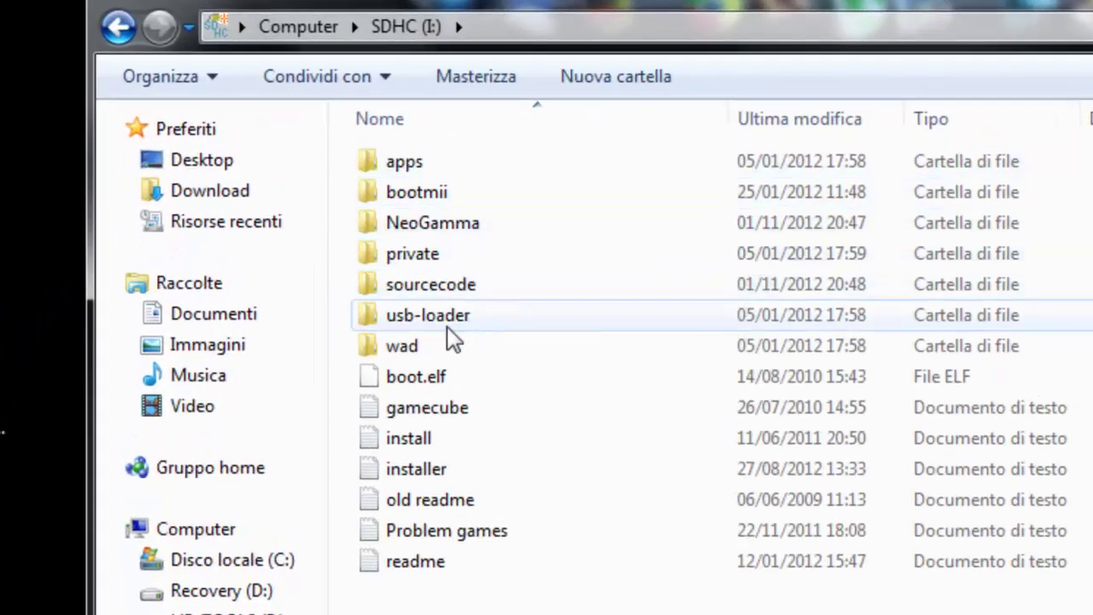
pyautogui.doubleClick(421, 322)
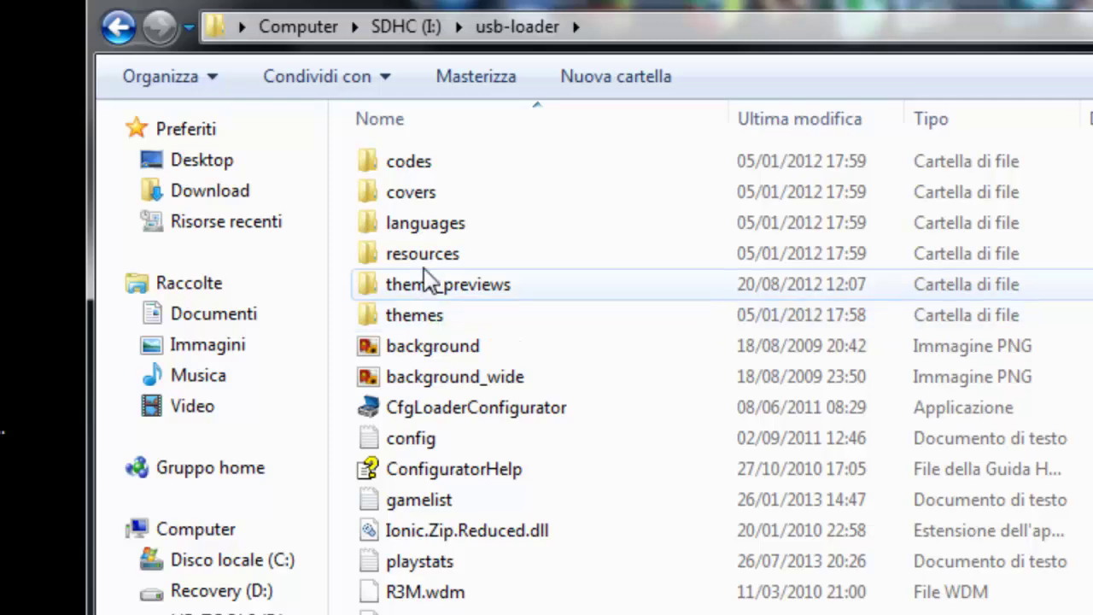
pyautogui.doubleClick(457, 192)
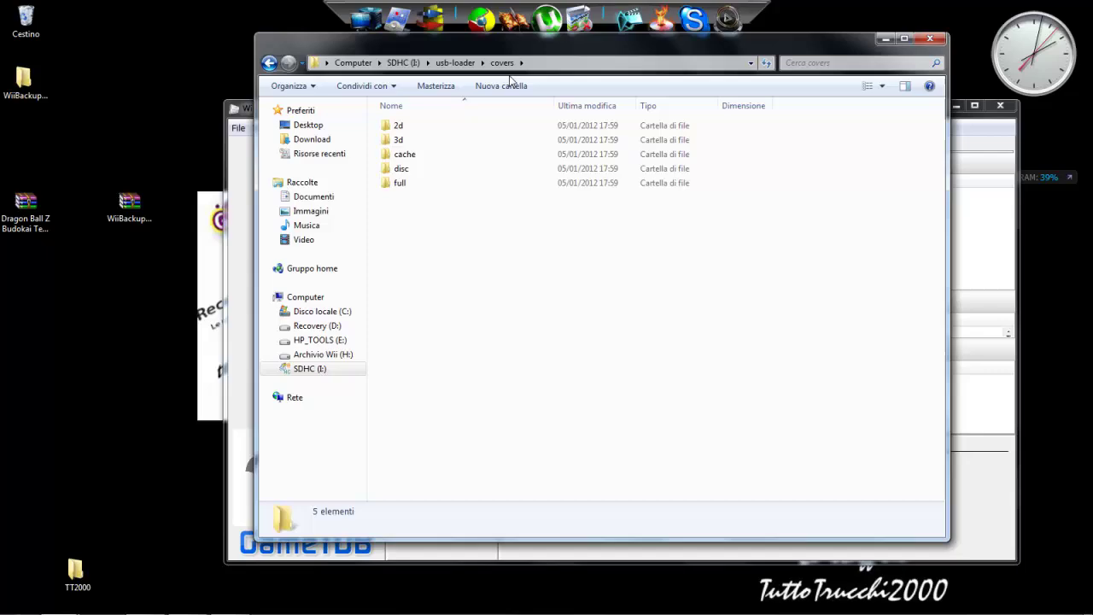
pyautogui.moveTo(584, 12); pyautogui.dragTo(1058, 469)
pyautogui.moveTo(761, 303); pyautogui.dragTo(829, 272)
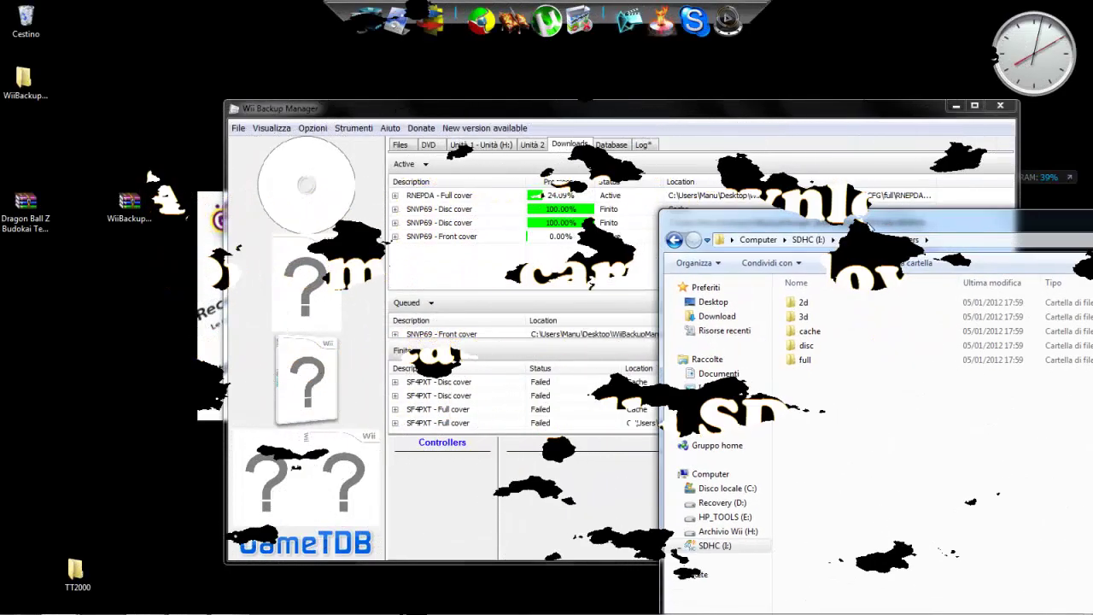
pyautogui.click(698, 114)
pyautogui.moveTo(698, 114); pyautogui.dragTo(579, 92)
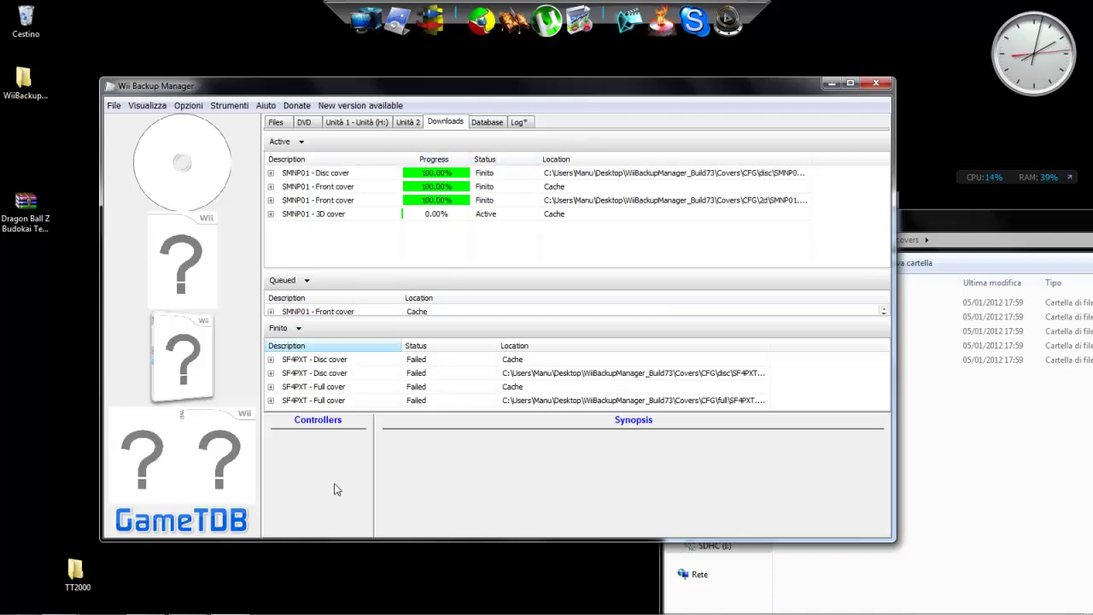
# Look at the downloaded front covers in WiiBackupManager_Build73\covers\CFG\2d
pyautogui.moveTo(85, 611)
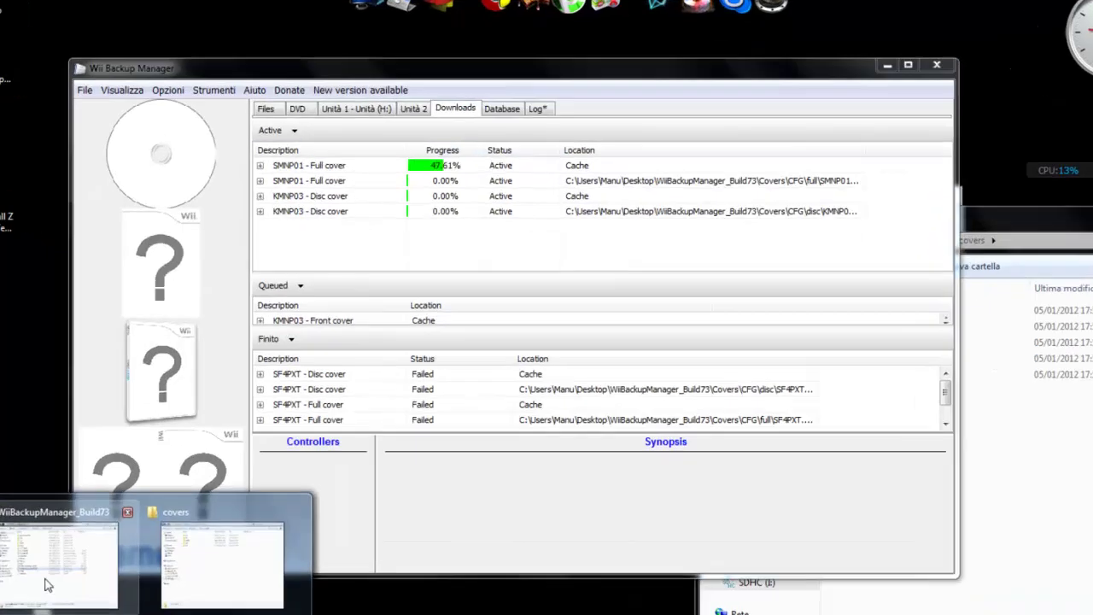
pyautogui.click(85, 522)
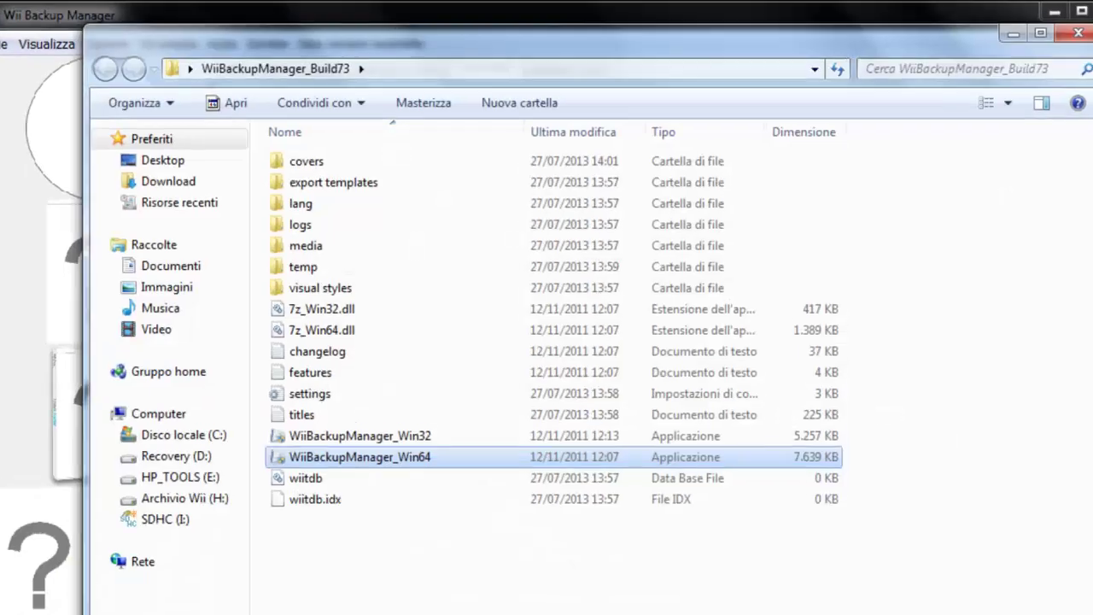
pyautogui.doubleClick(317, 153)
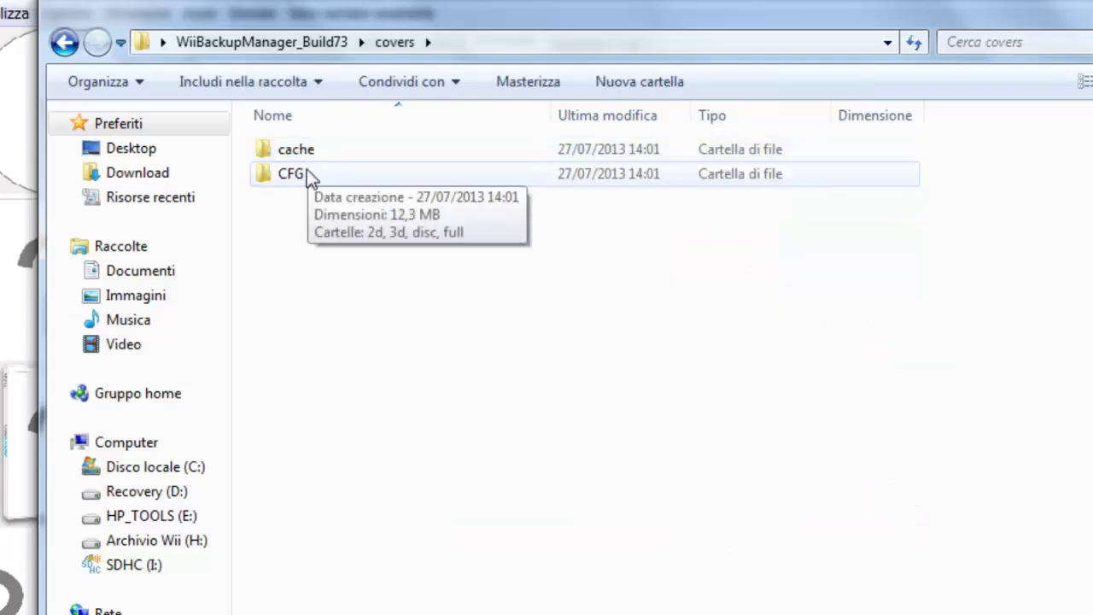
pyautogui.doubleClick(306, 170)
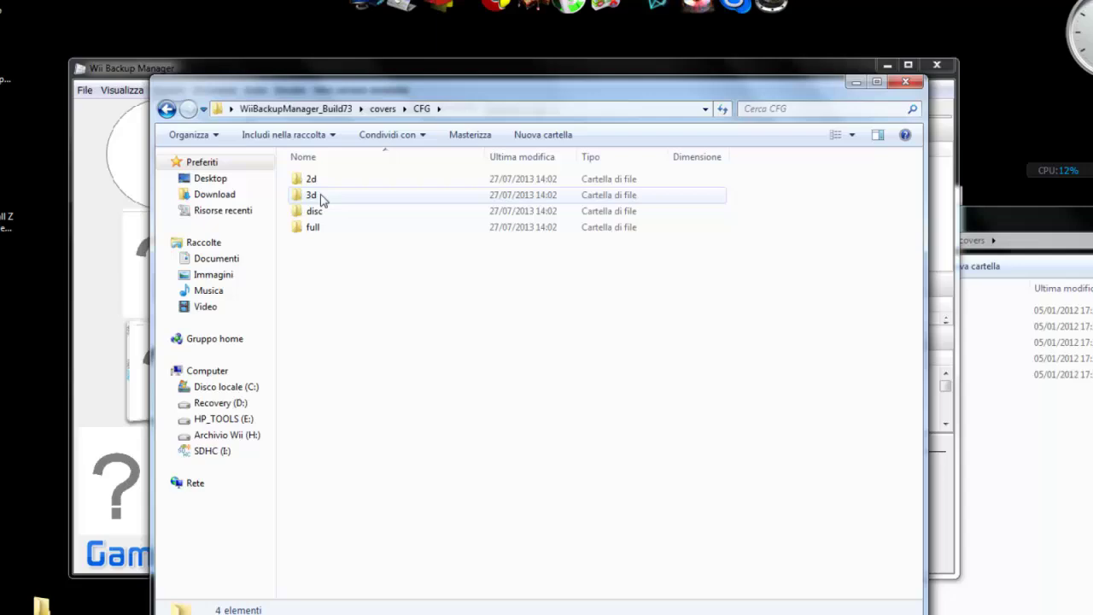
pyautogui.doubleClick(285, 148)
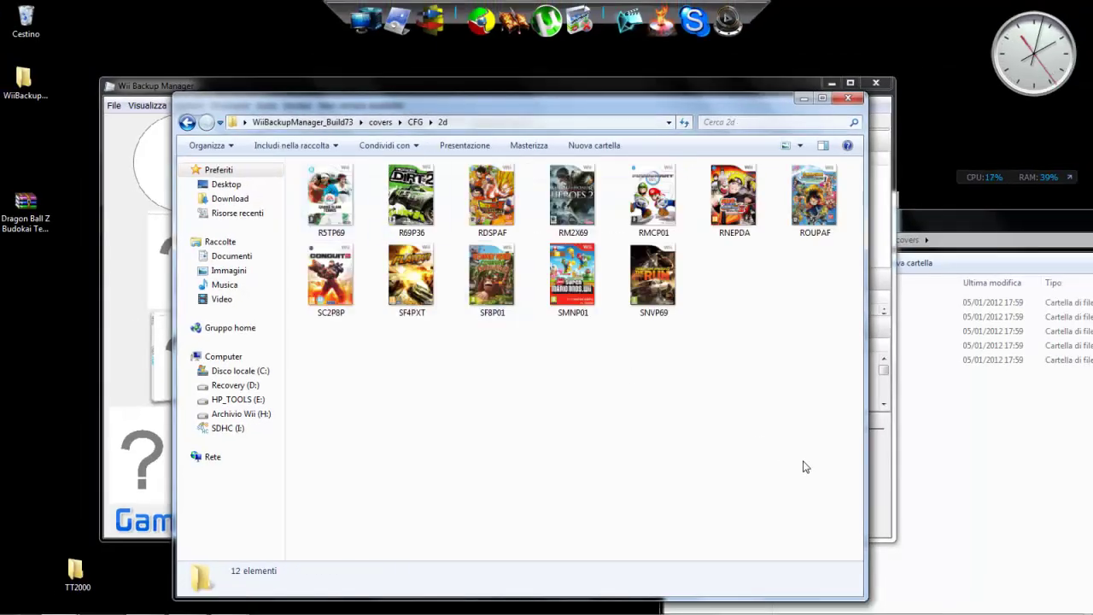
pyautogui.moveTo(819, 464)
pyautogui.mouseDown()
pyautogui.moveTo(629, 244)
pyautogui.moveTo(427, 176)
pyautogui.moveTo(328, 181)
pyautogui.moveTo(817, 463)
pyautogui.mouseUp()
# Compare the Colin McRae: DiRT 2 covers in the Unità (H:) game list with the 2d cover folder
pyautogui.click(156, 85)
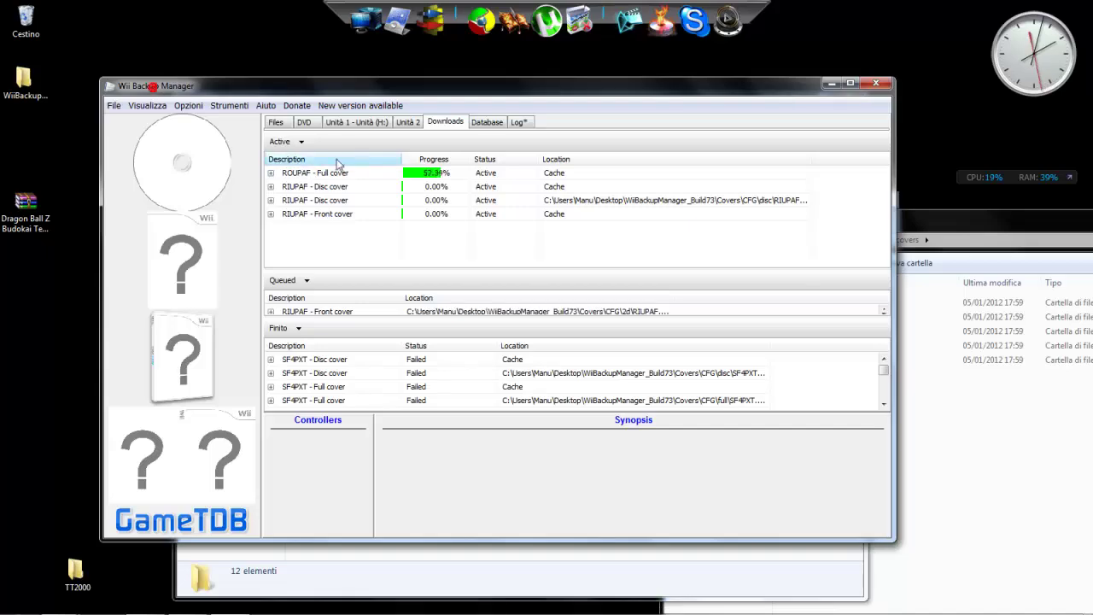
pyautogui.click(373, 125)
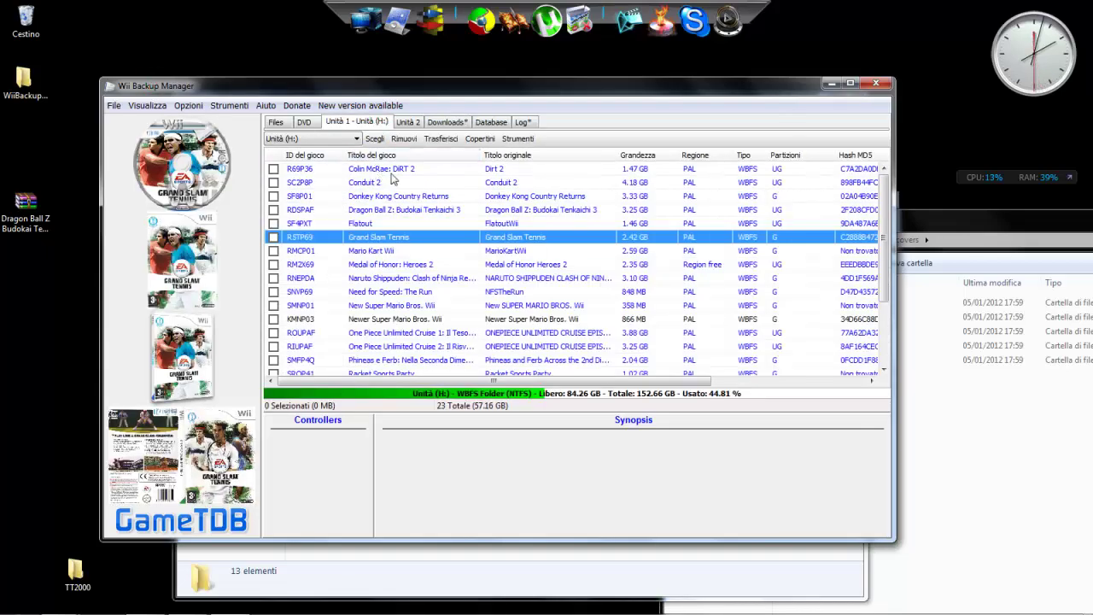
pyautogui.click(391, 170)
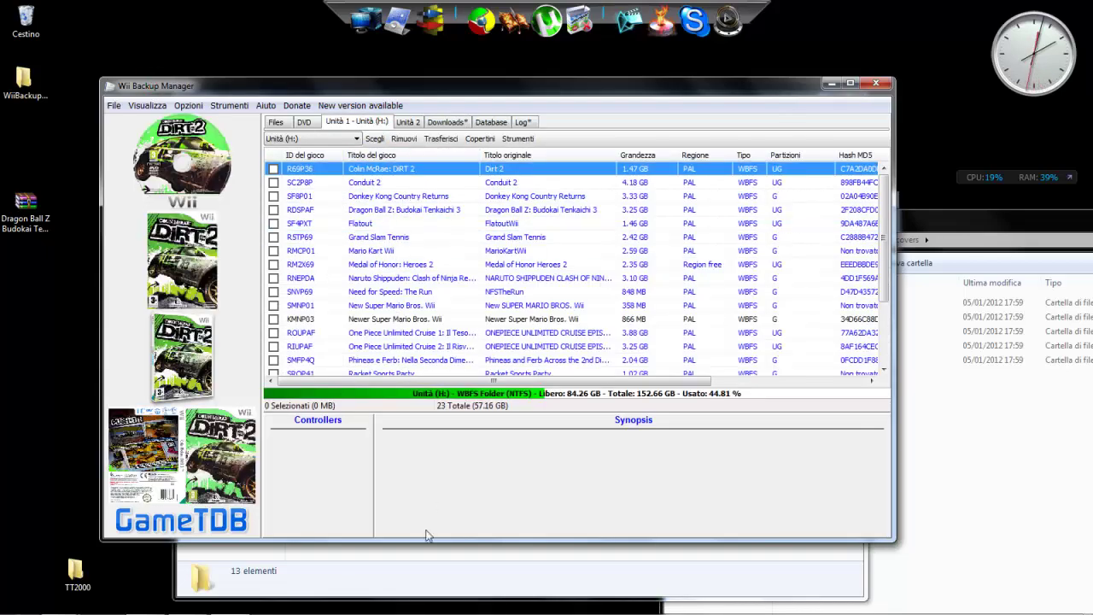
pyautogui.click(413, 553)
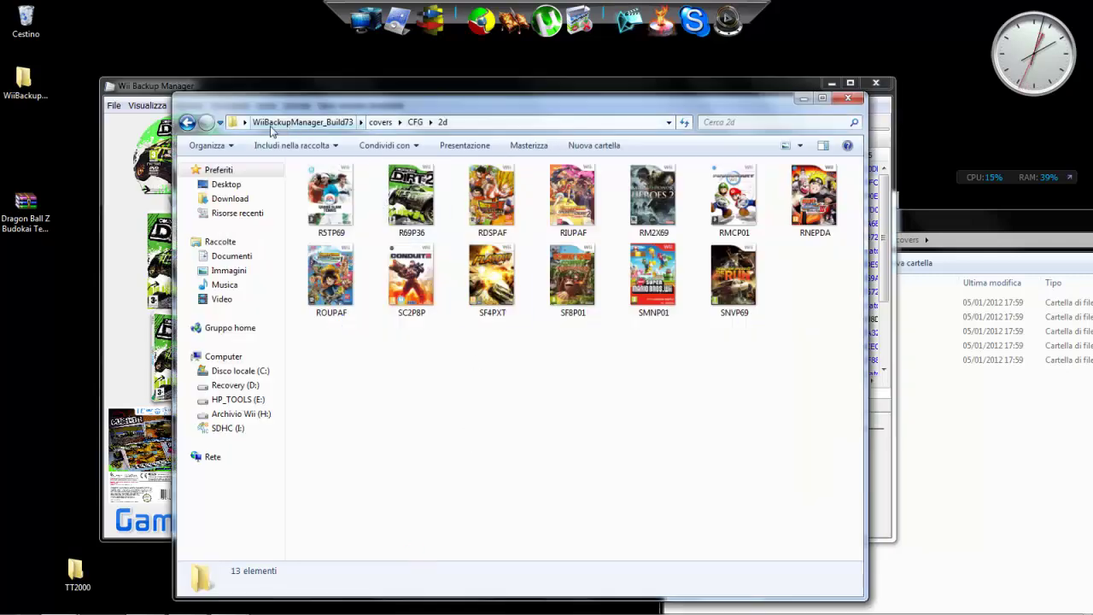
# Return to the CFG folder, select its 2d, 3d, disc and full folders, and place the window beside the SDHC covers window
pyautogui.click(187, 123)
pyautogui.moveTo(380, 111); pyautogui.dragTo(355, 109)
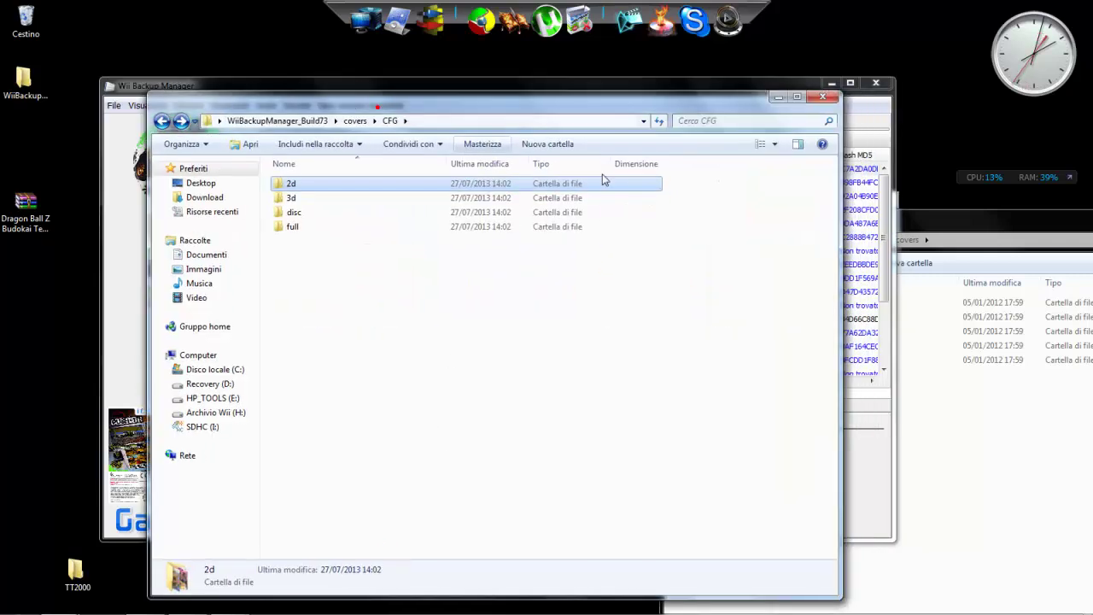
pyautogui.click(1040, 424)
pyautogui.moveTo(564, 292); pyautogui.dragTo(316, 195)
pyautogui.moveTo(442, 311); pyautogui.dragTo(303, 167)
pyautogui.moveTo(484, 105); pyautogui.dragTo(350, 275)
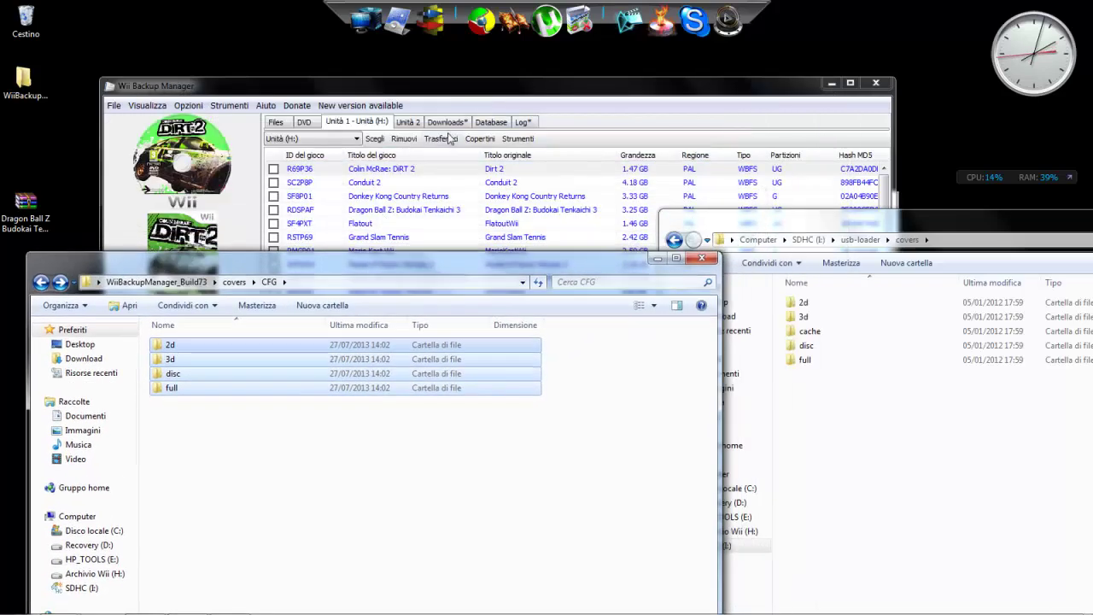
# Check the remaining cover downloads and the covers of games on Unità (H:), and minimize Wii Backup Manager
pyautogui.click(446, 122)
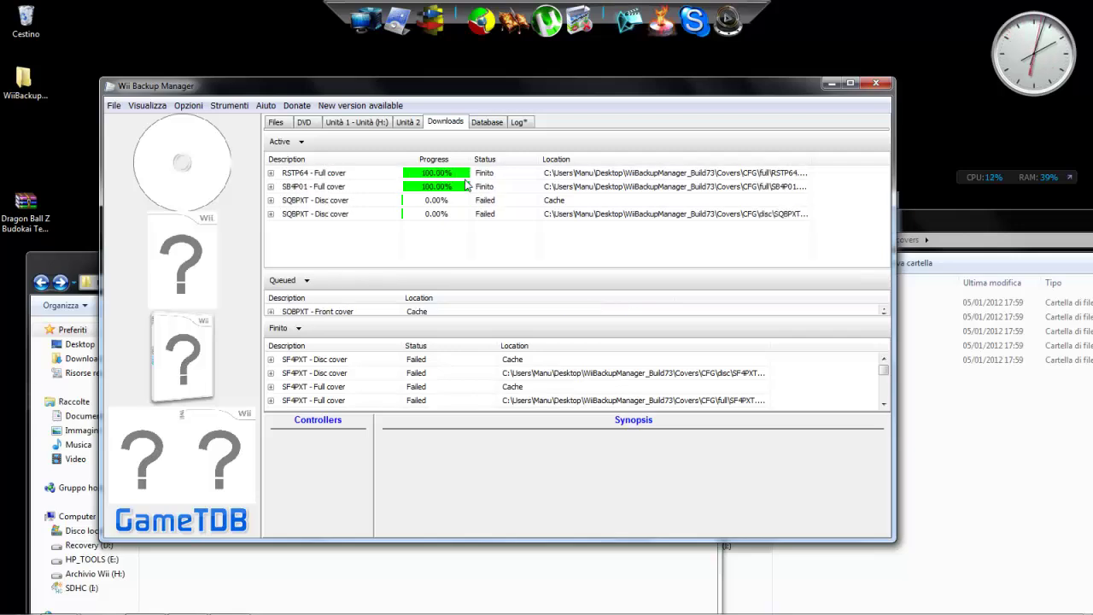
pyautogui.click(361, 124)
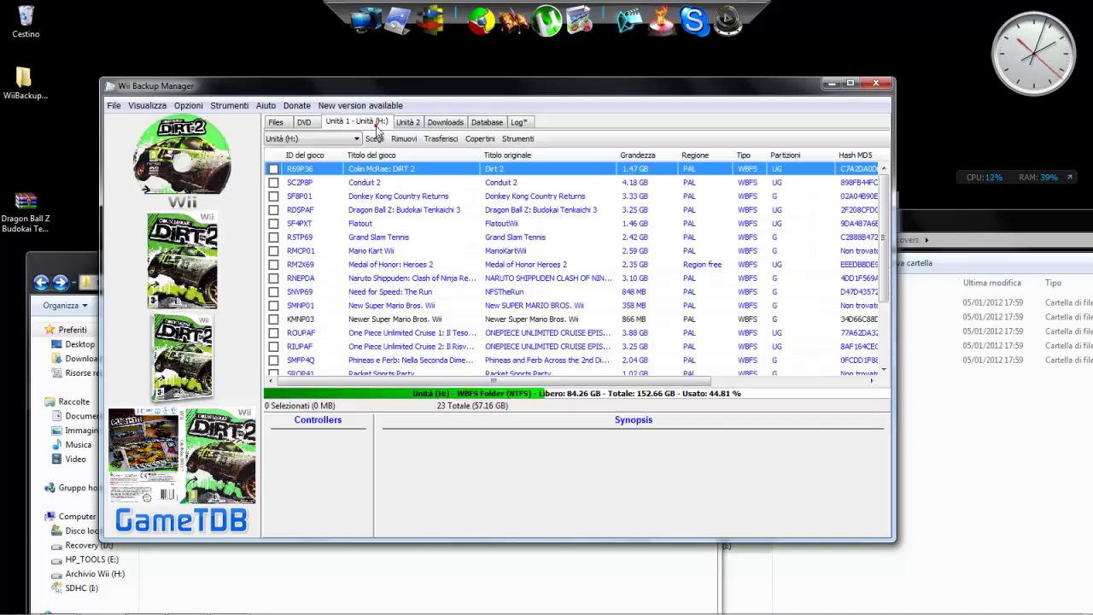
pyautogui.moveTo(397, 291); pyautogui.dragTo(437, 244)
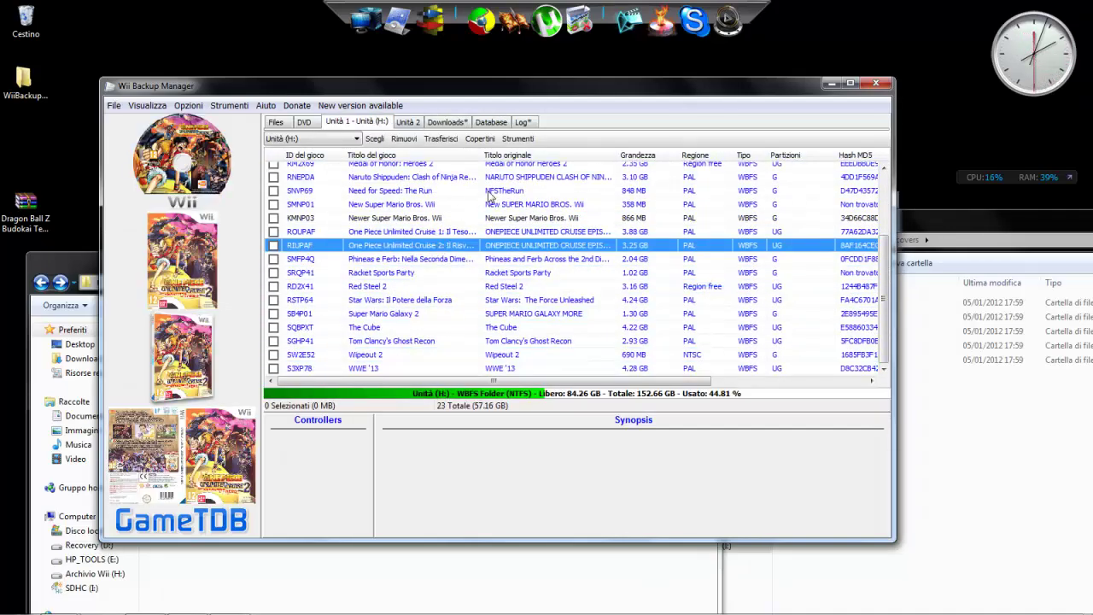
pyautogui.click(832, 86)
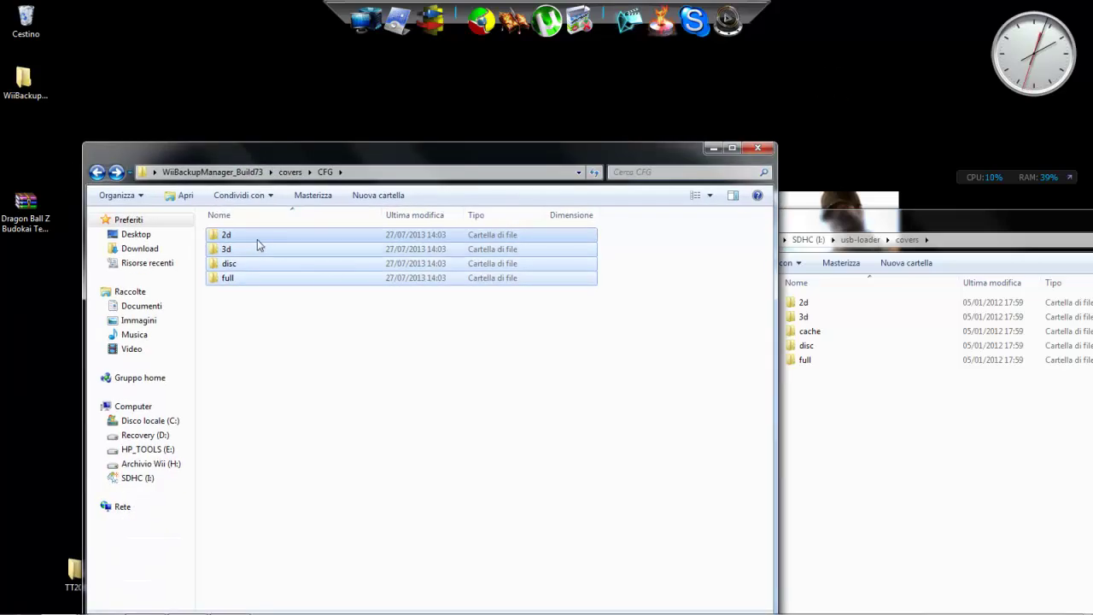
# Review the completed set of covers in the CFG\2d folder and return to CFG
pyautogui.doubleClick(257, 238)
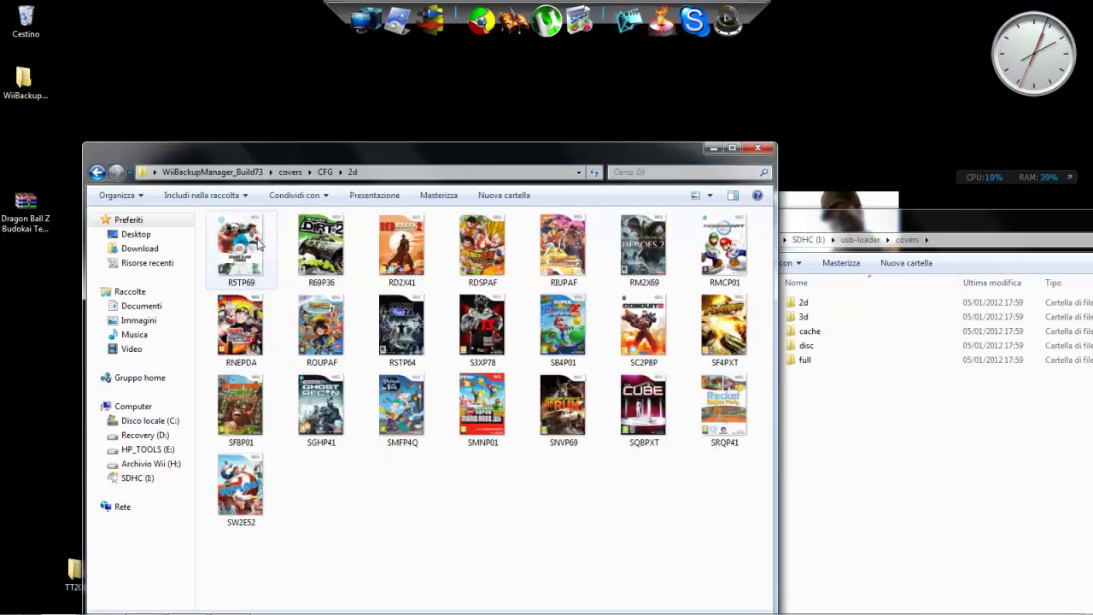
pyautogui.moveTo(722, 554)
pyautogui.mouseDown()
pyautogui.moveTo(196, 203)
pyautogui.moveTo(503, 371)
pyautogui.moveTo(722, 550)
pyautogui.mouseUp()
pyautogui.click(96, 173)
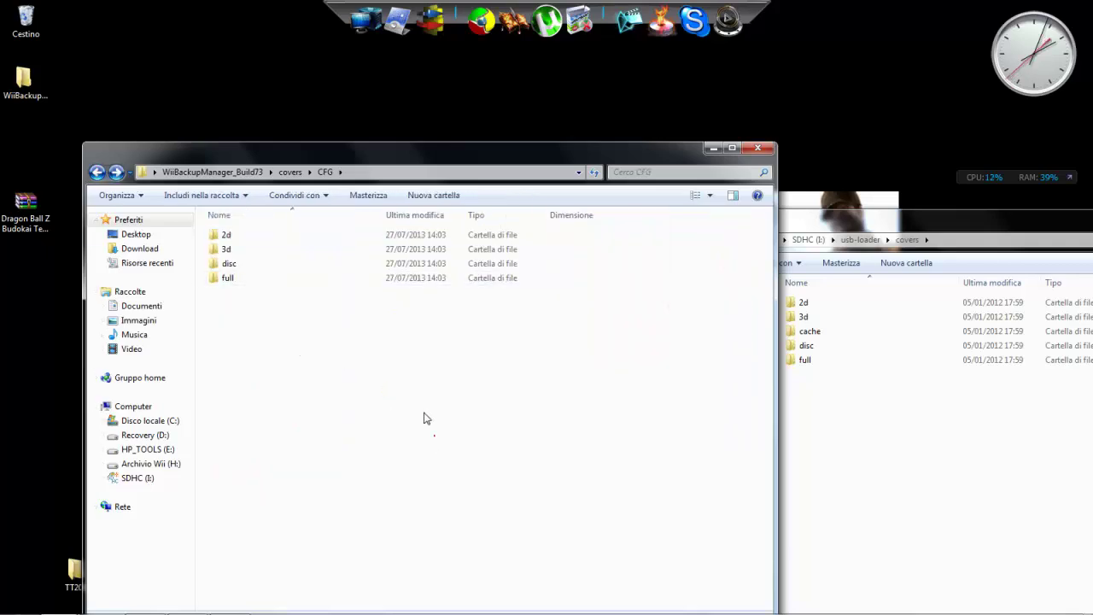
# Copy the 2d, 3d, disc and full folders to usb-loader\covers on SDHC (I:), merging folders and replacing all conflicting files
pyautogui.moveTo(431, 435); pyautogui.dragTo(901, 500)
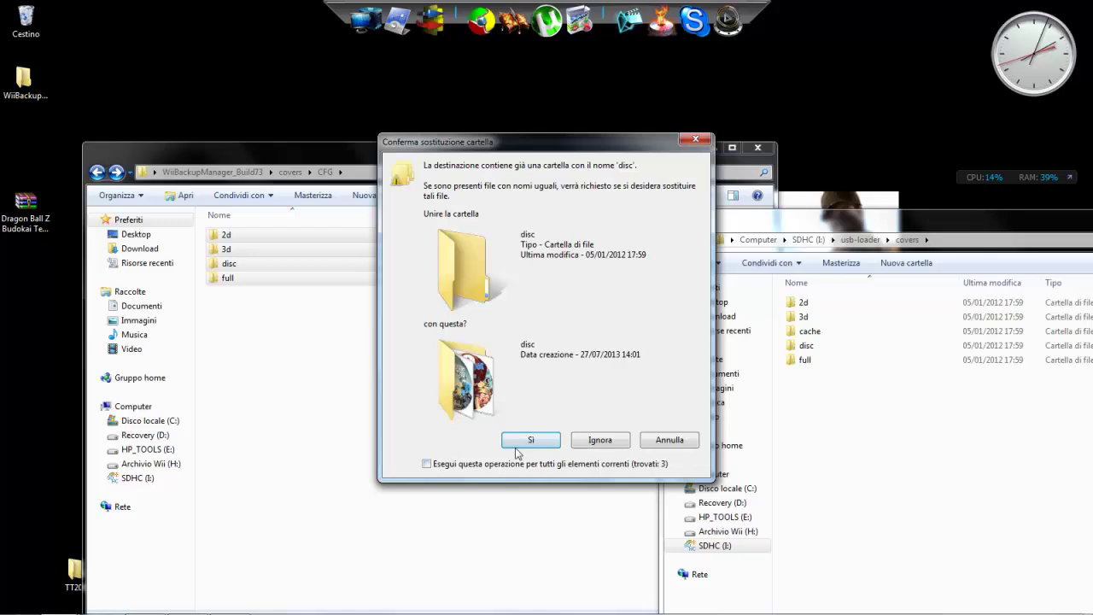
pyautogui.click(530, 441)
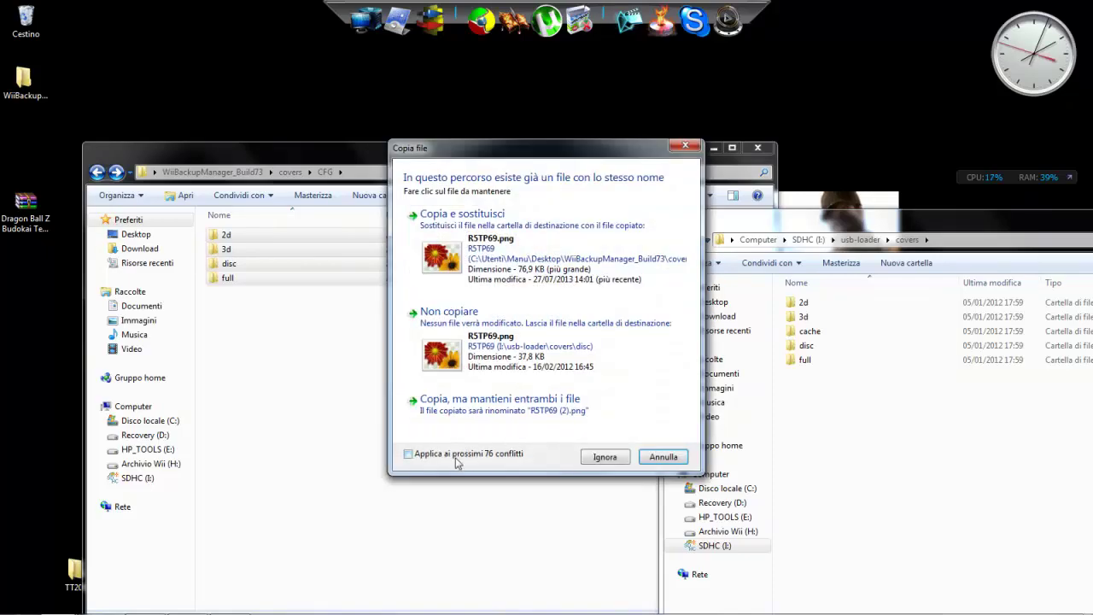
pyautogui.click(456, 455)
pyautogui.click(494, 267)
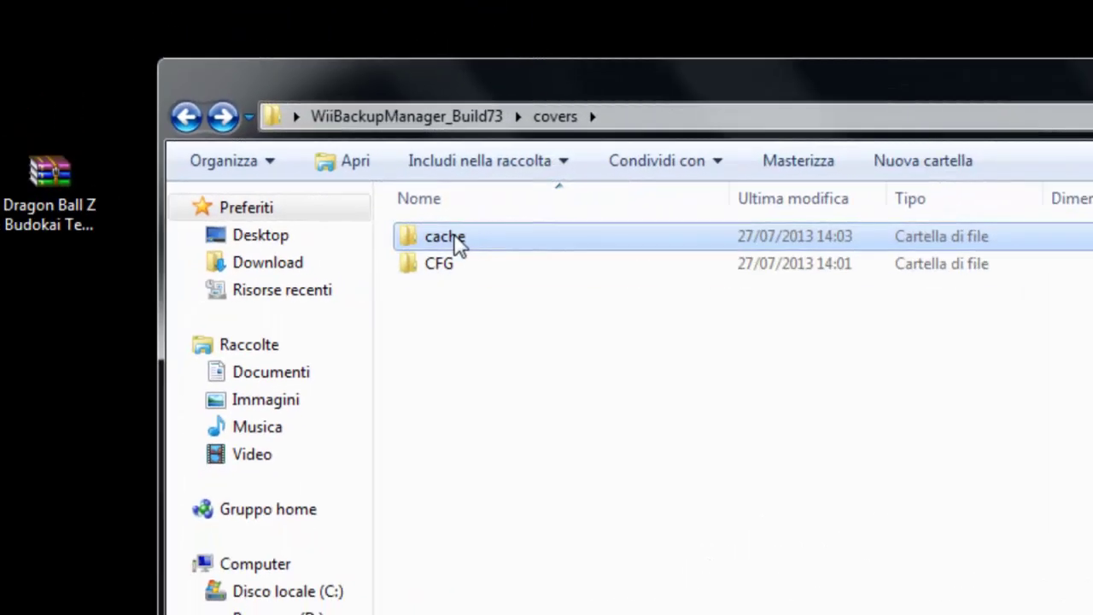
# Examine the 3d and disc folders in the EN cover cache, and close the SDHC covers window
pyautogui.doubleClick(453, 239)
pyautogui.click(455, 241)
pyautogui.doubleClick(455, 239)
pyautogui.doubleClick(456, 239)
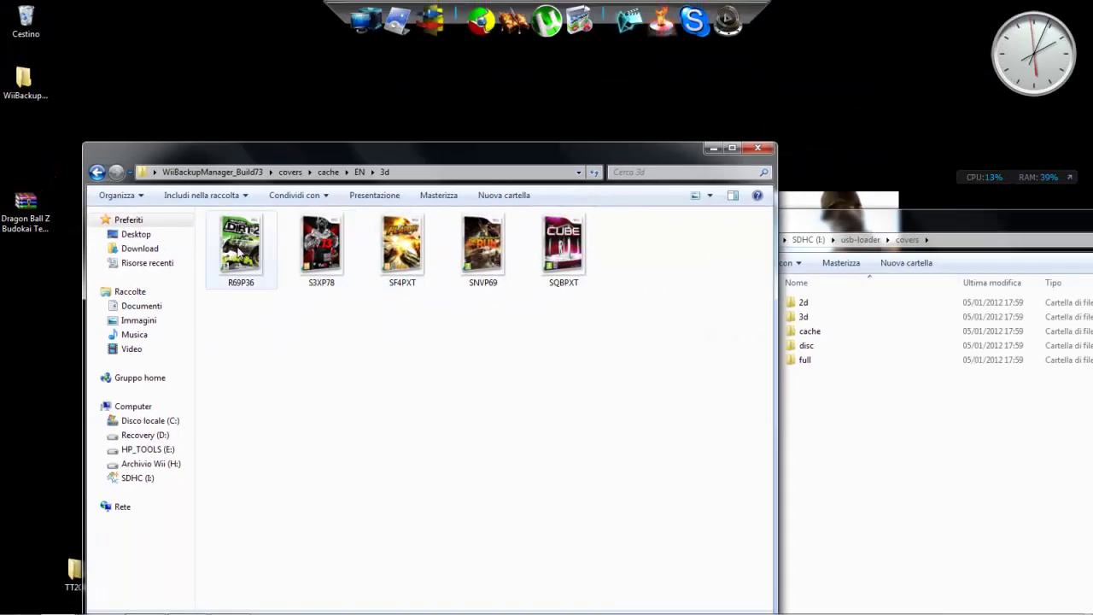
pyautogui.click(96, 173)
pyautogui.doubleClick(231, 251)
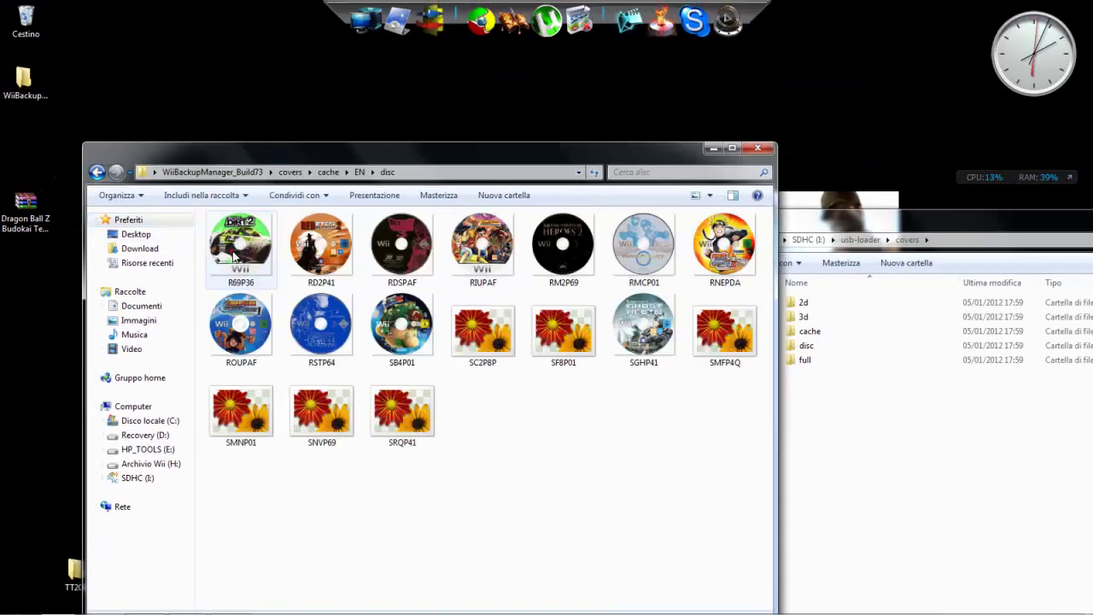
pyautogui.click(97, 172)
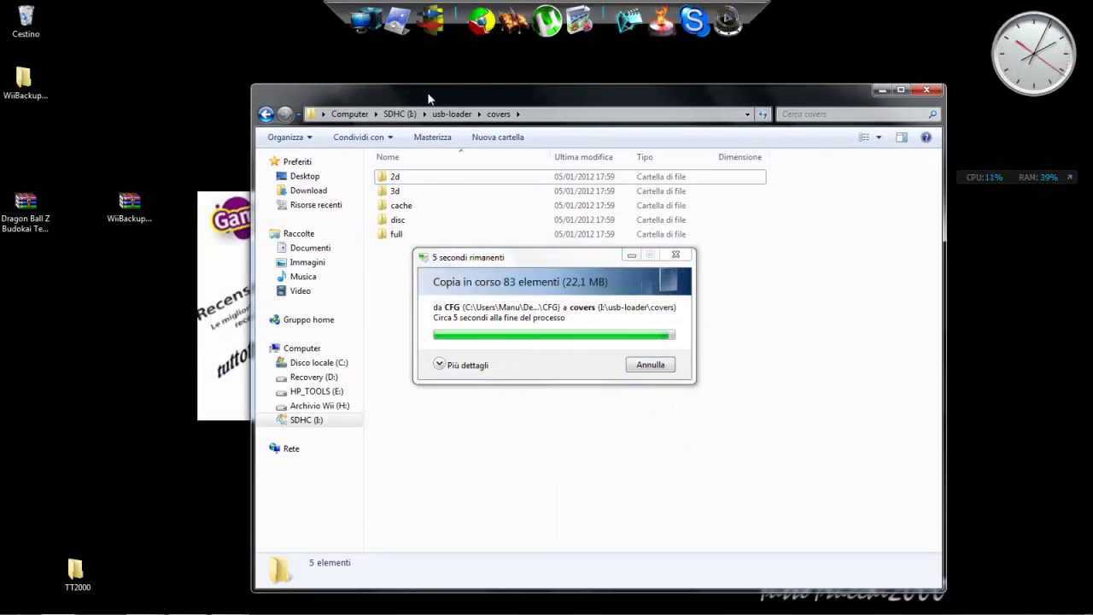
pyautogui.click(925, 89)
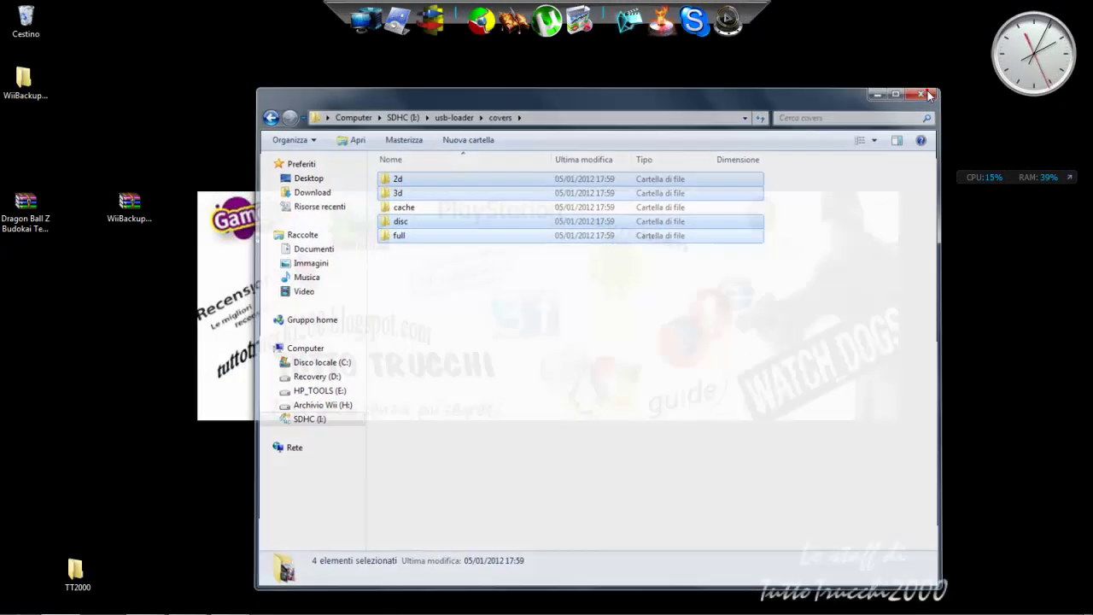